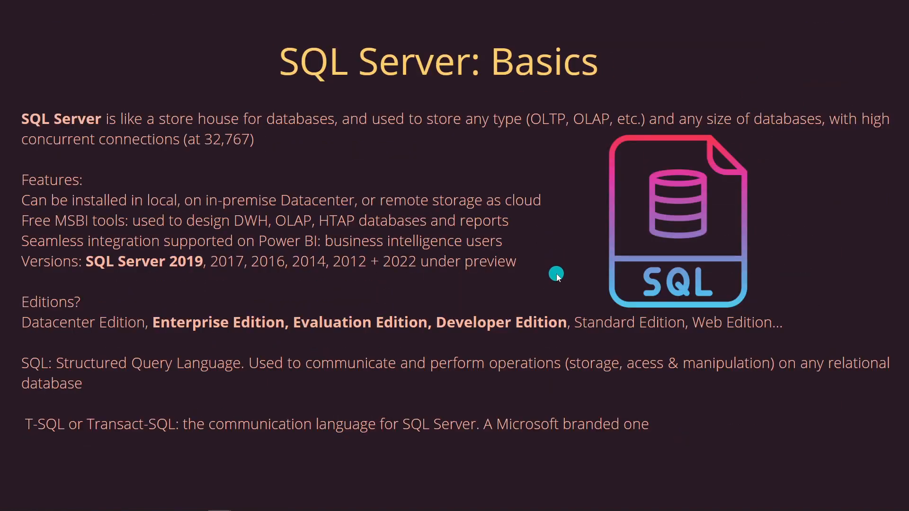
Advance past the Let's Setup and System Requirements slides to 'Inside Our Server'.
{"action": "key", "text": "Right"}
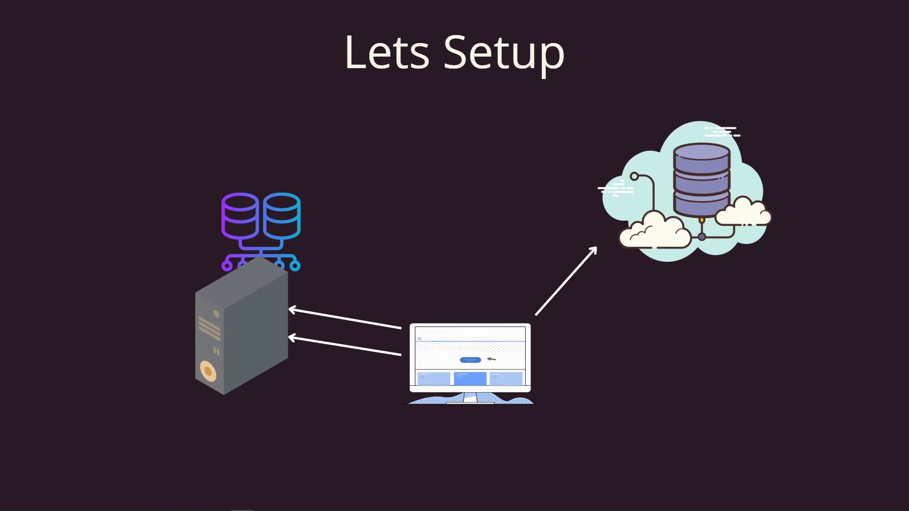
{"action": "key", "text": "Right"}
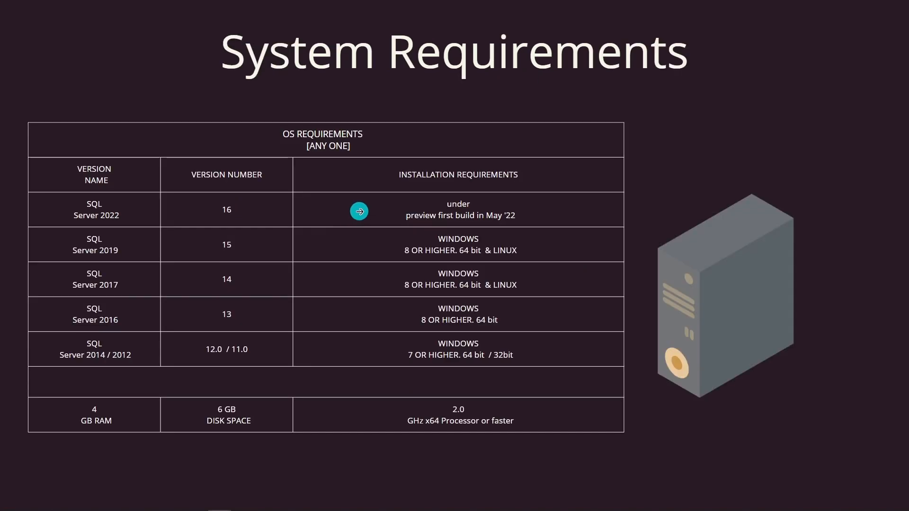
{"action": "left_click", "coordinate": [417, 330]}
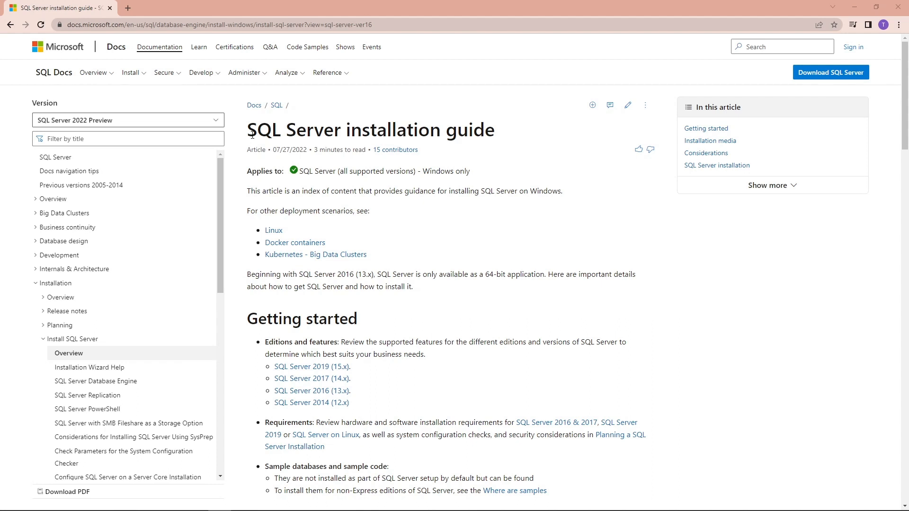
Search Google for 'SQL Server installation guide' and open the Microsoft Docs result.
{"action": "left_click_drag", "start_coordinate": [250, 134], "coordinate": [531, 135]}
{"action": "key", "text": "ctrl+c"}
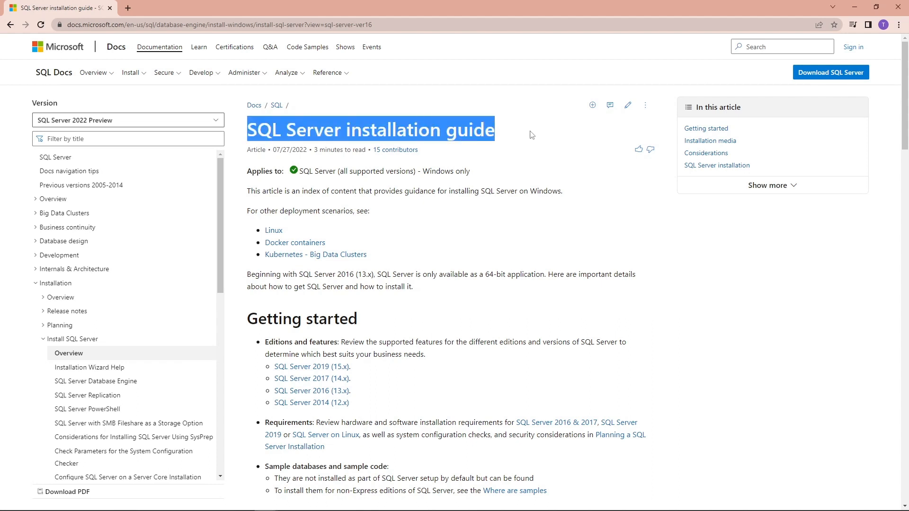
{"action": "left_click", "coordinate": [101, 24]}
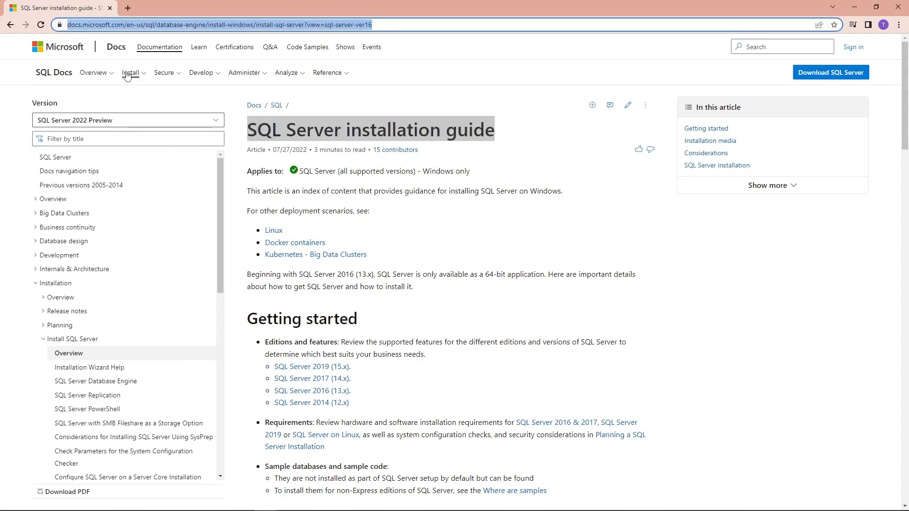
{"action": "key", "text": "ctrl+v"}
{"action": "key", "text": "Return"}
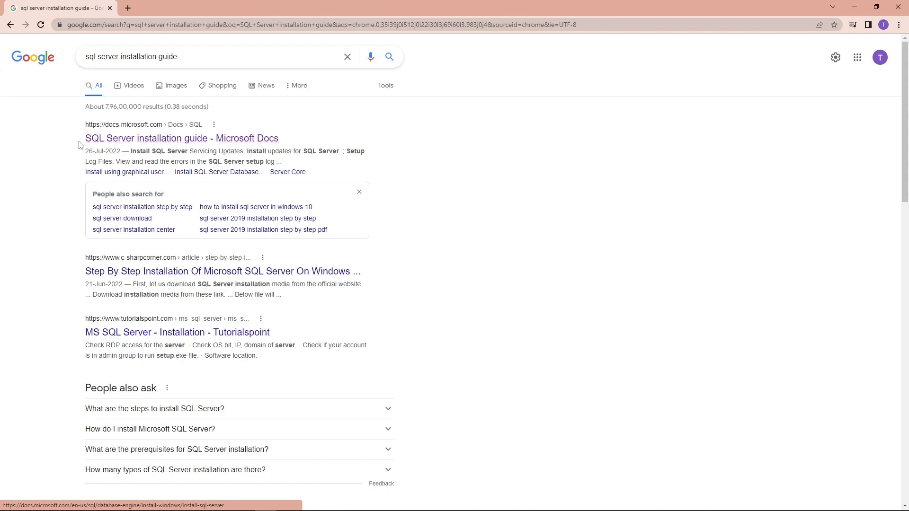
{"action": "left_click", "coordinate": [124, 138]}
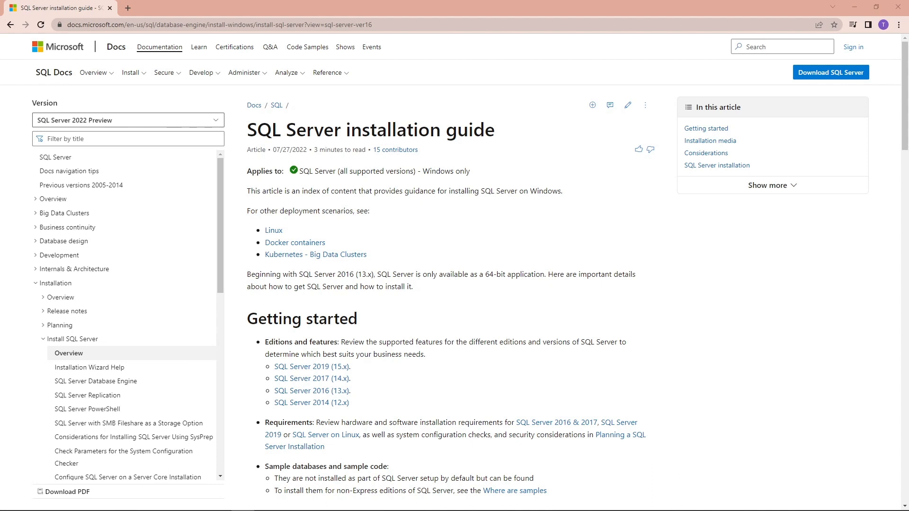
Scroll through the installation guide's sections and edition links.
{"action": "scroll", "coordinate": [624, 261], "scroll_direction": "down", "scroll_amount": 6}
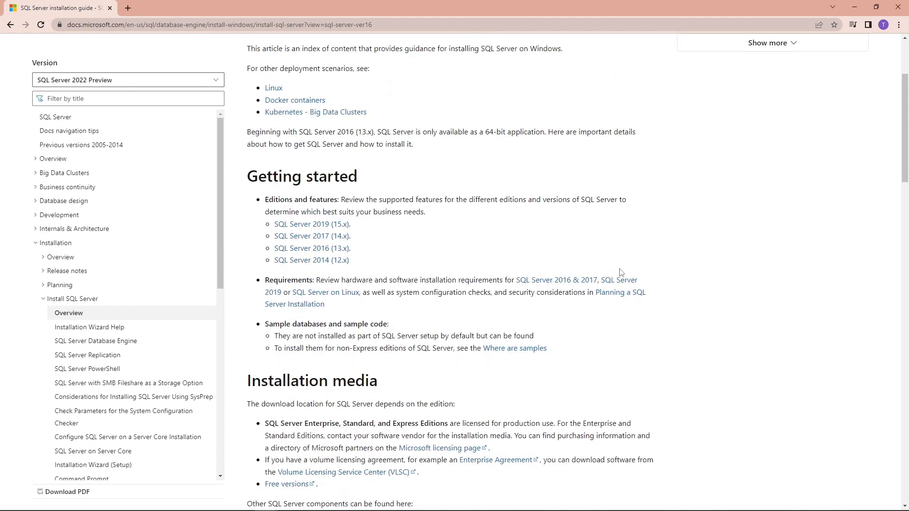
{"action": "scroll", "coordinate": [620, 273], "scroll_direction": "down", "scroll_amount": 12}
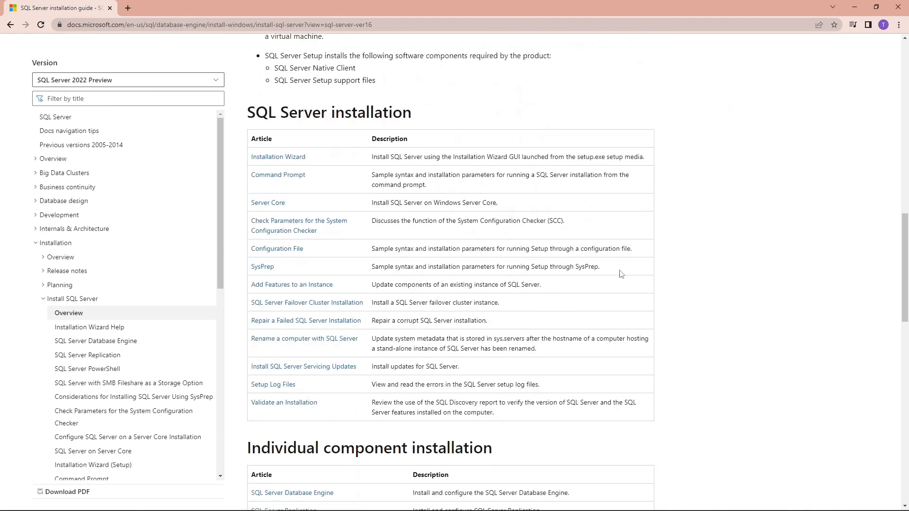
{"action": "scroll", "coordinate": [620, 274], "scroll_direction": "down", "scroll_amount": 12}
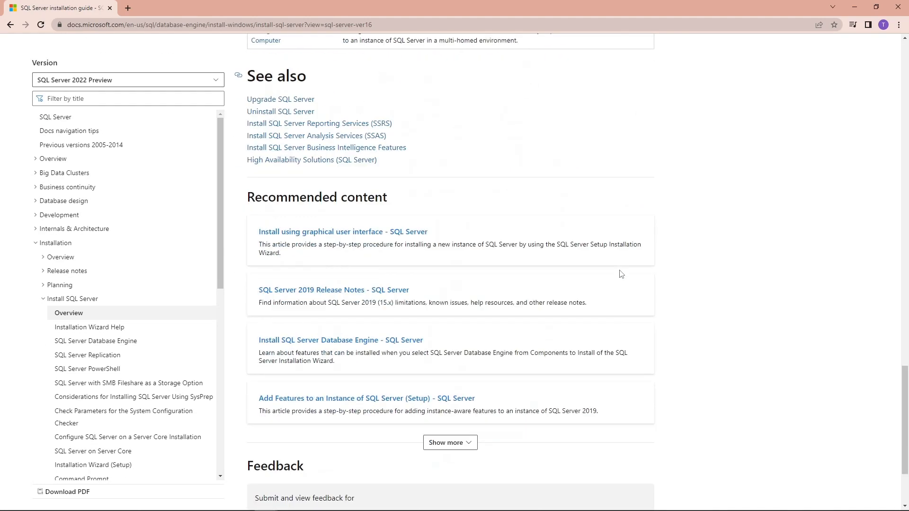
{"action": "scroll", "coordinate": [620, 275], "scroll_direction": "down", "scroll_amount": 2}
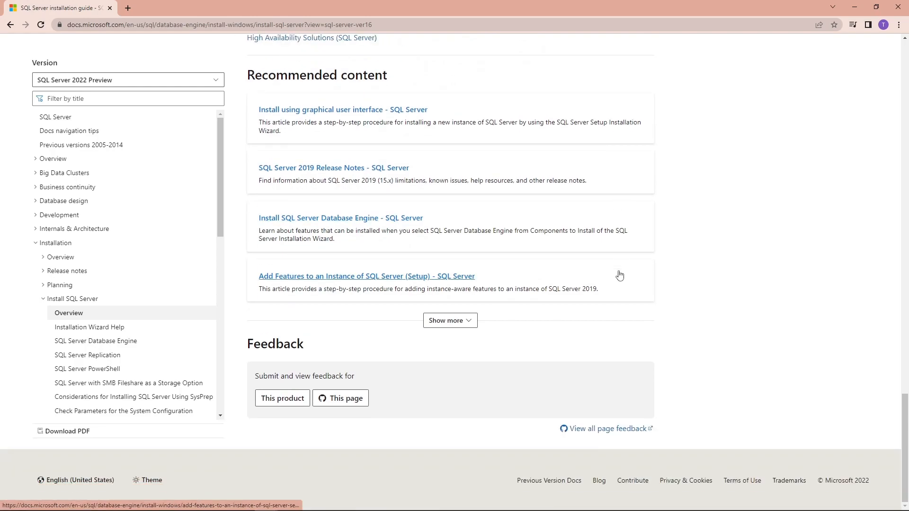
{"action": "scroll", "coordinate": [619, 275], "scroll_direction": "up", "scroll_amount": 20}
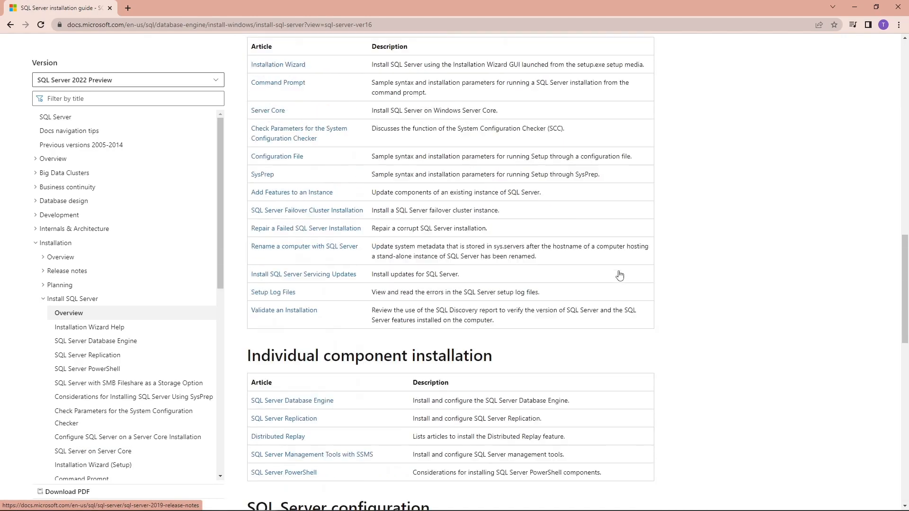
{"action": "scroll", "coordinate": [620, 275], "scroll_direction": "up", "scroll_amount": 9}
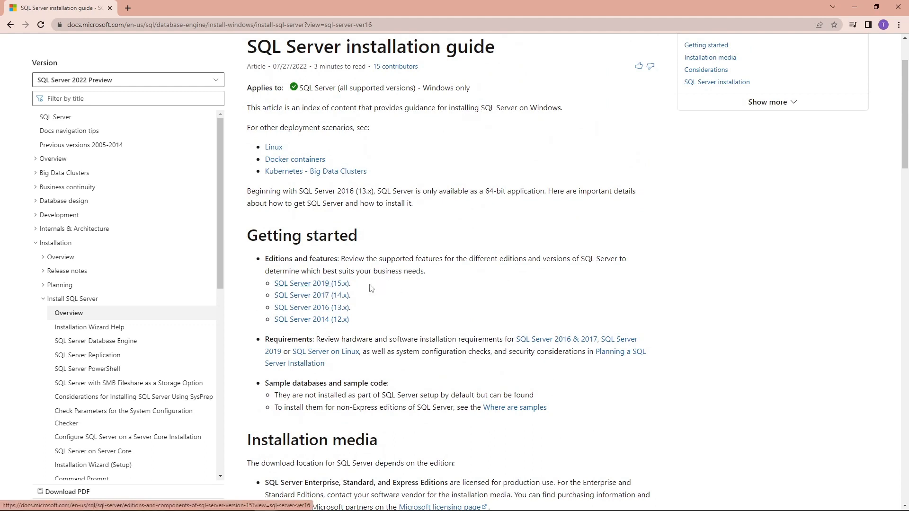
Open the SQL Server 2019 (15.x) article and follow its Evaluation Center download link.
{"action": "left_click", "coordinate": [337, 285]}
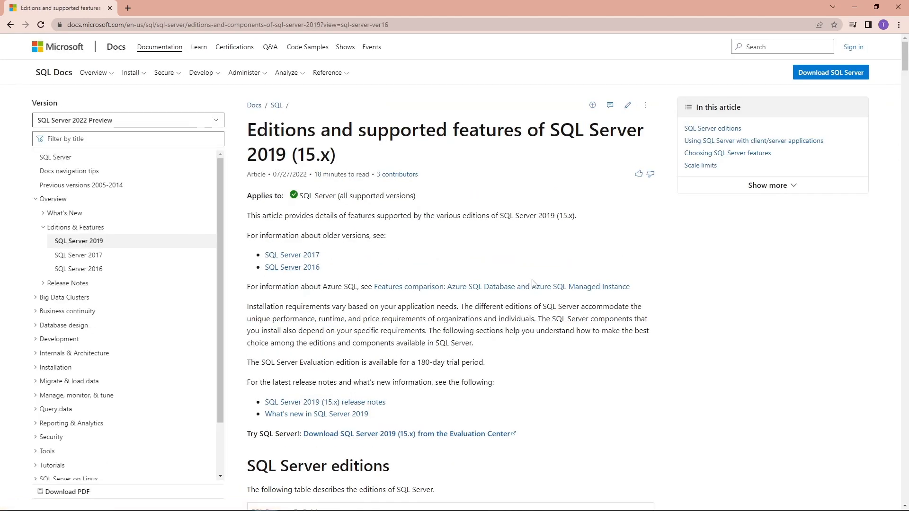
{"action": "scroll", "coordinate": [532, 283], "scroll_direction": "down", "scroll_amount": 2}
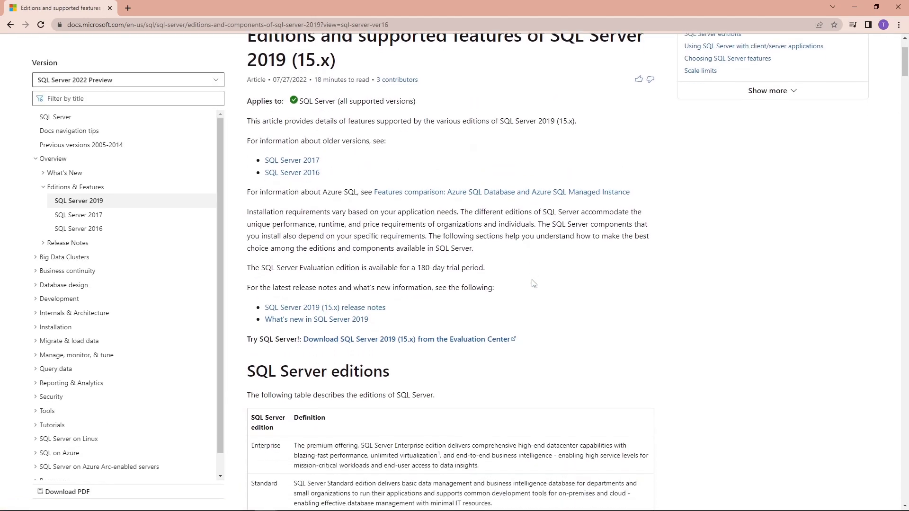
{"action": "scroll", "coordinate": [532, 282], "scroll_direction": "down", "scroll_amount": 2}
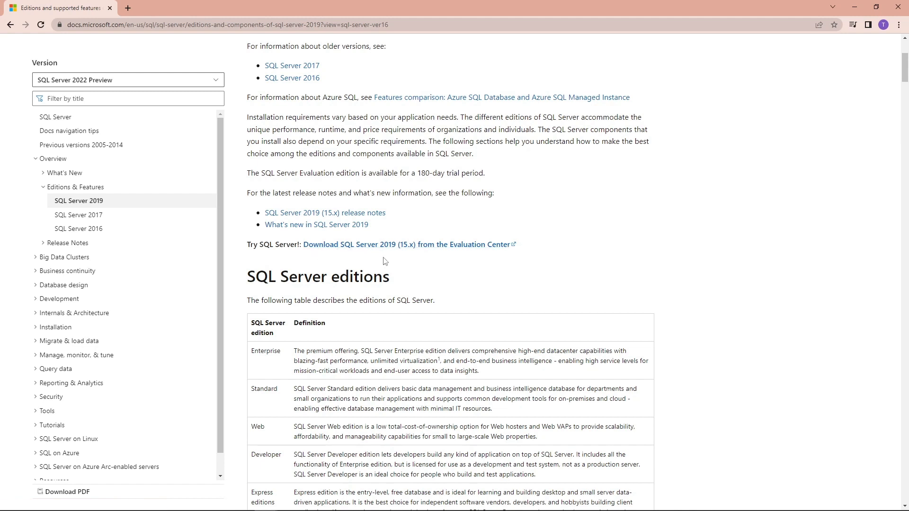
{"action": "left_click", "coordinate": [430, 246]}
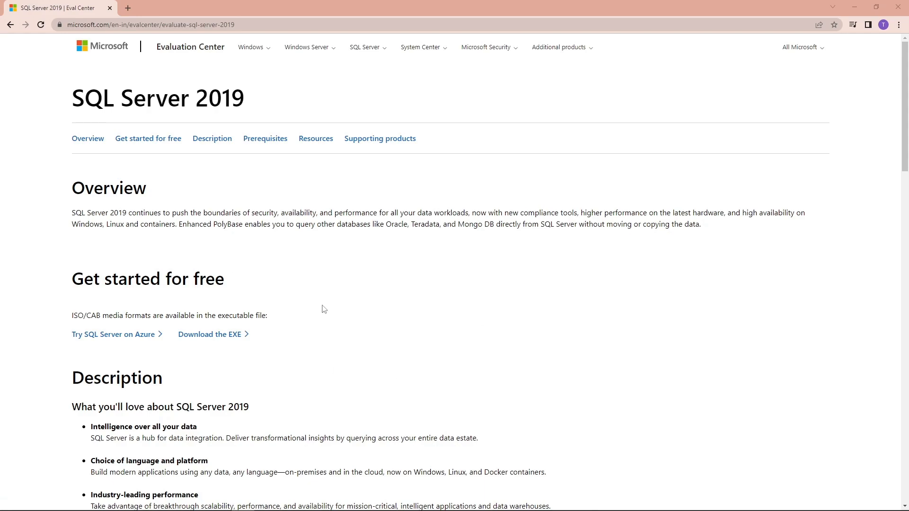
{"action": "scroll", "coordinate": [425, 310], "scroll_direction": "down", "scroll_amount": 8}
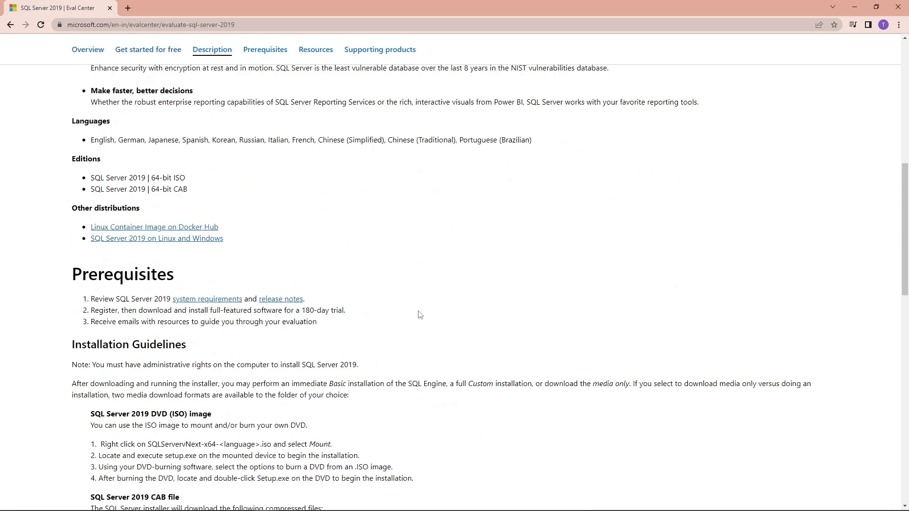
{"action": "scroll", "coordinate": [419, 315], "scroll_direction": "down", "scroll_amount": 12}
{"action": "scroll", "coordinate": [419, 316], "scroll_direction": "up", "scroll_amount": 20}
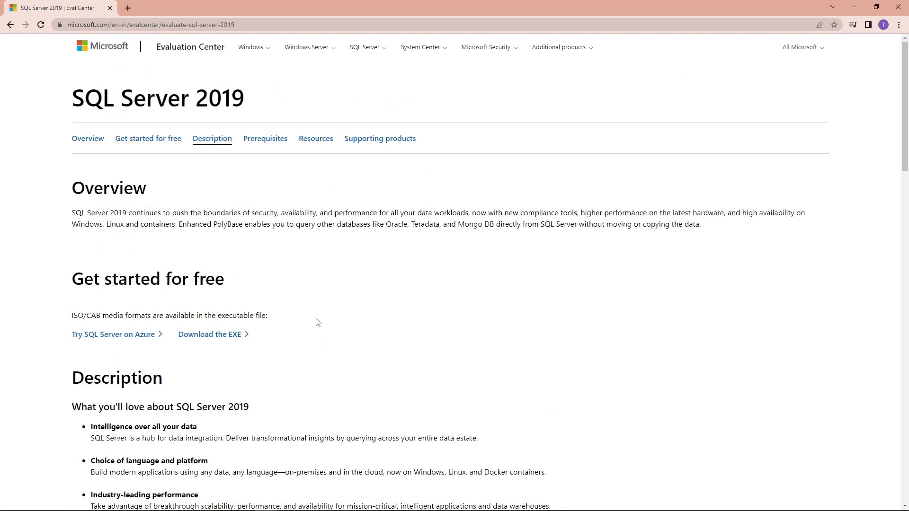
Request the EXE download and enter the registrant's first name, last name and e-mail.
{"action": "left_click", "coordinate": [219, 335]}
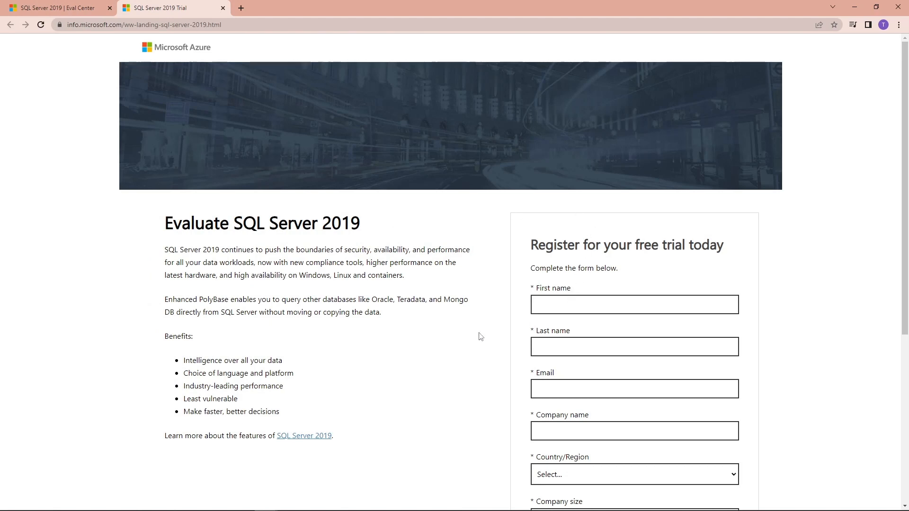
{"action": "left_click", "coordinate": [561, 305]}
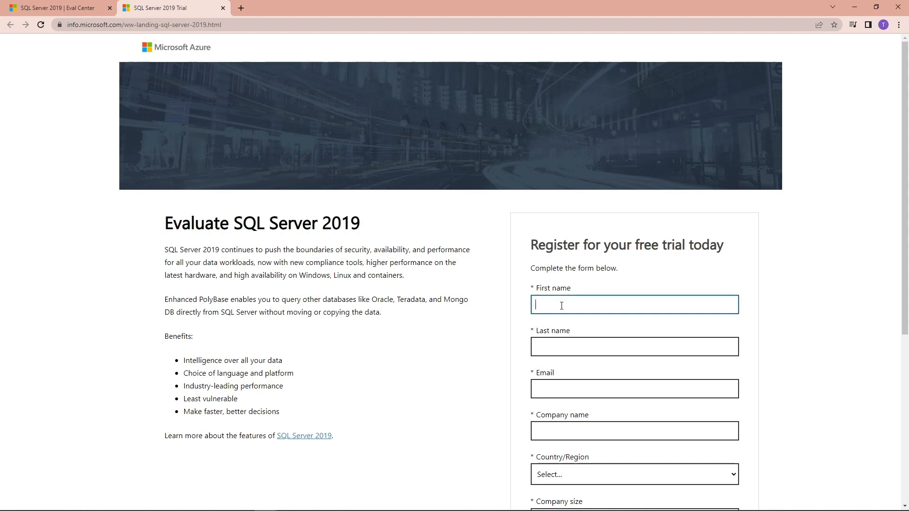
{"action": "key", "text": "Tab"}
{"action": "key", "text": "Tab"}
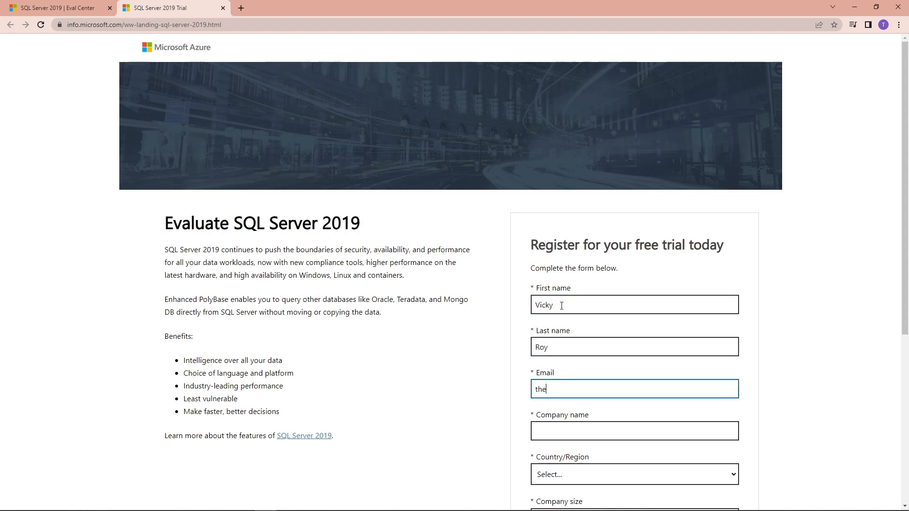
Fill in company NA, country India, company size 1 and job role NA.
{"action": "left_click", "coordinate": [557, 428]}
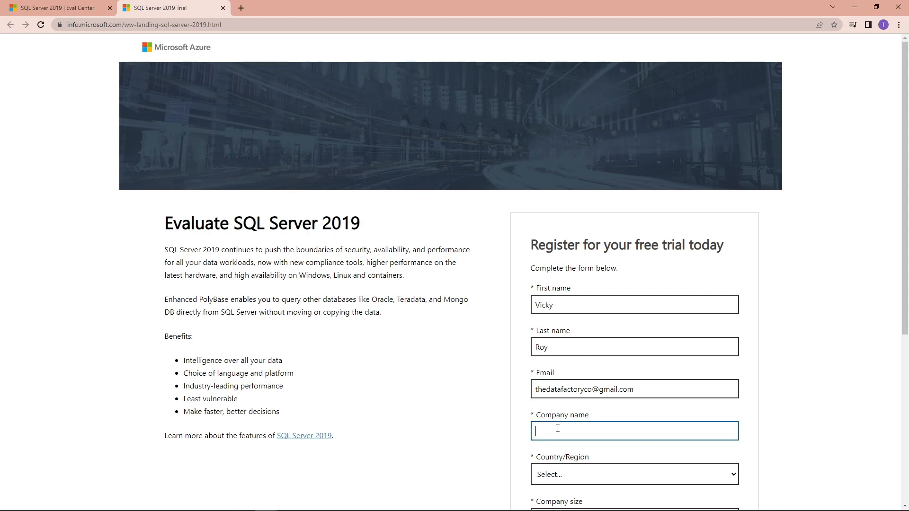
{"action": "type", "text": "NA"}
{"action": "scroll", "coordinate": [558, 427], "scroll_direction": "down", "scroll_amount": 1}
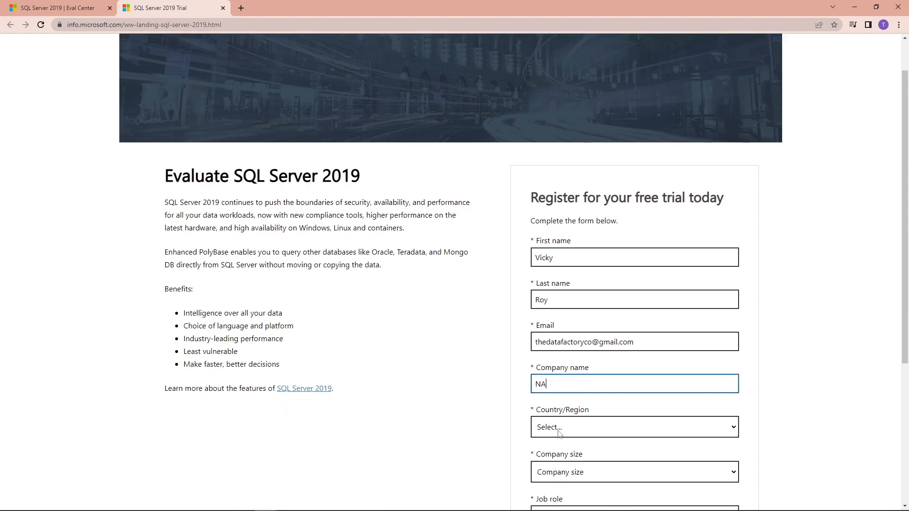
{"action": "left_click", "coordinate": [566, 432]}
{"action": "type", "text": "india"}
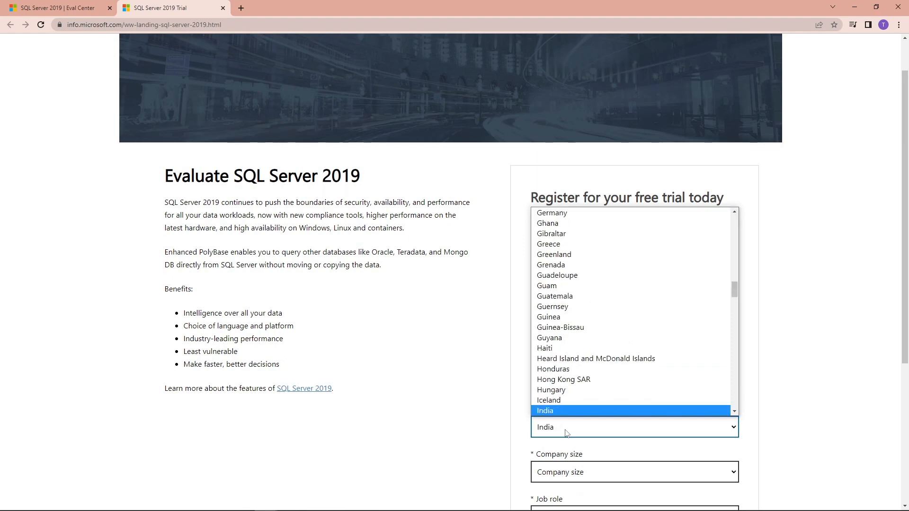
{"action": "left_click", "coordinate": [565, 411]}
{"action": "scroll", "coordinate": [505, 455], "scroll_direction": "down", "scroll_amount": 2}
{"action": "left_click", "coordinate": [557, 381]}
{"action": "left_click", "coordinate": [540, 407]}
{"action": "left_click", "coordinate": [550, 420]}
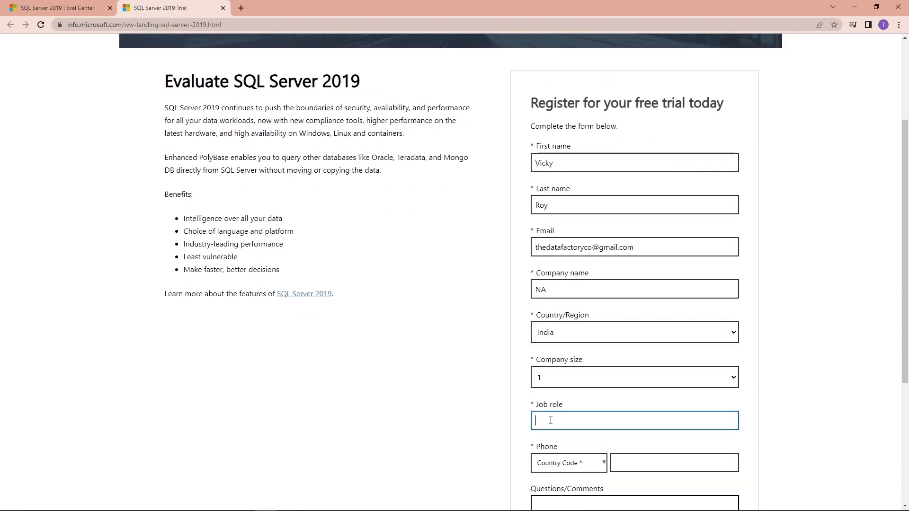
{"action": "type", "text": "NA"}
{"action": "left_click_drag", "start_coordinate": [555, 422], "coordinate": [522, 421]}
Choose India (+91) as the phone country code and enter the phone number.
{"action": "scroll", "coordinate": [545, 421], "scroll_direction": "down", "scroll_amount": 2}
{"action": "left_click", "coordinate": [574, 368]}
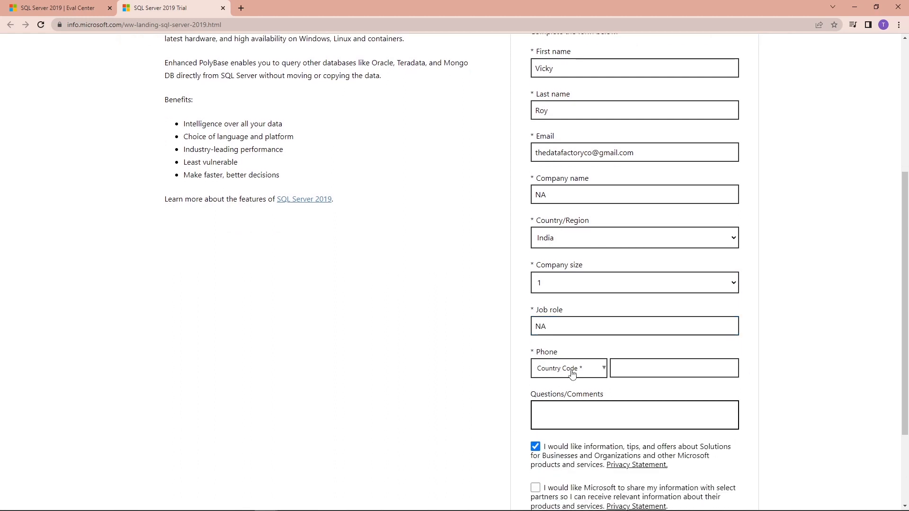
{"action": "scroll", "coordinate": [600, 351], "scroll_direction": "down", "scroll_amount": 1}
{"action": "scroll", "coordinate": [645, 388], "scroll_direction": "down", "scroll_amount": 1}
{"action": "scroll", "coordinate": [644, 389], "scroll_direction": "down", "scroll_amount": 15}
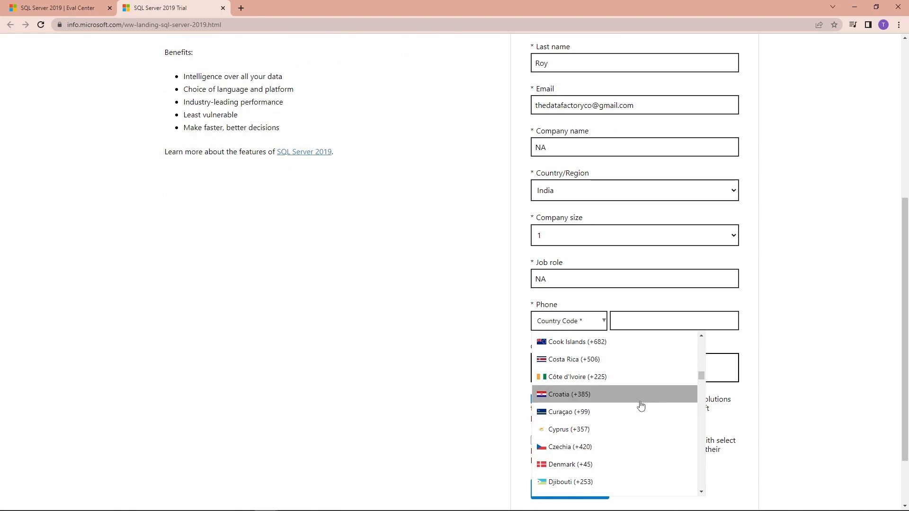
{"action": "scroll", "coordinate": [637, 406], "scroll_direction": "down", "scroll_amount": 6}
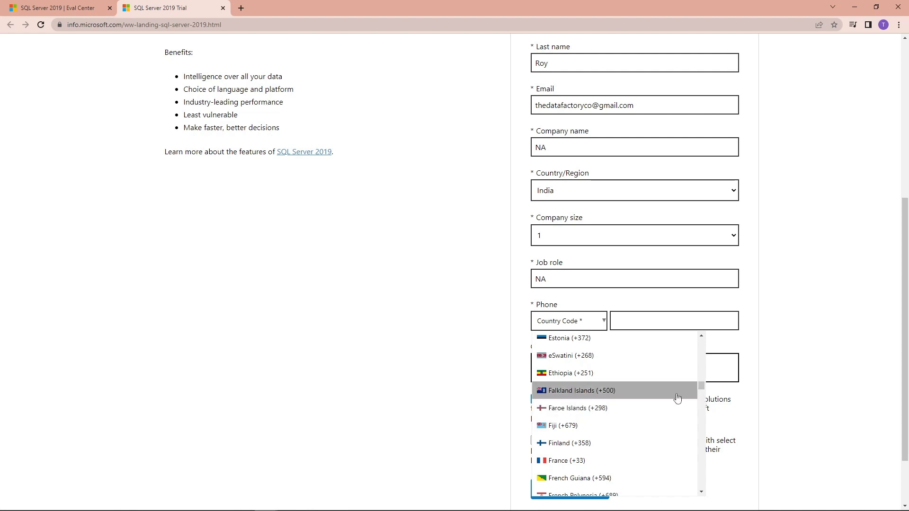
{"action": "left_click_drag", "start_coordinate": [699, 389], "coordinate": [705, 407]}
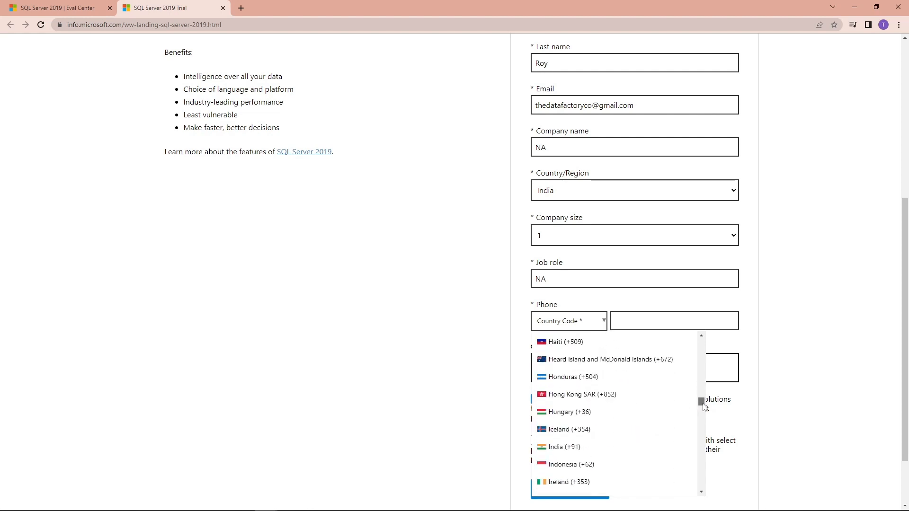
{"action": "left_click", "coordinate": [592, 452]}
{"action": "left_click", "coordinate": [660, 321]}
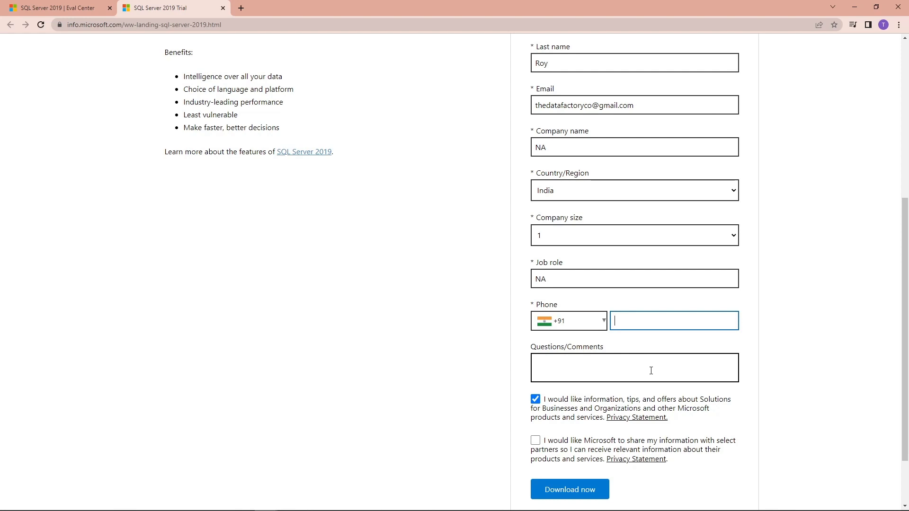
{"action": "scroll", "coordinate": [650, 371], "scroll_direction": "down", "scroll_amount": 2}
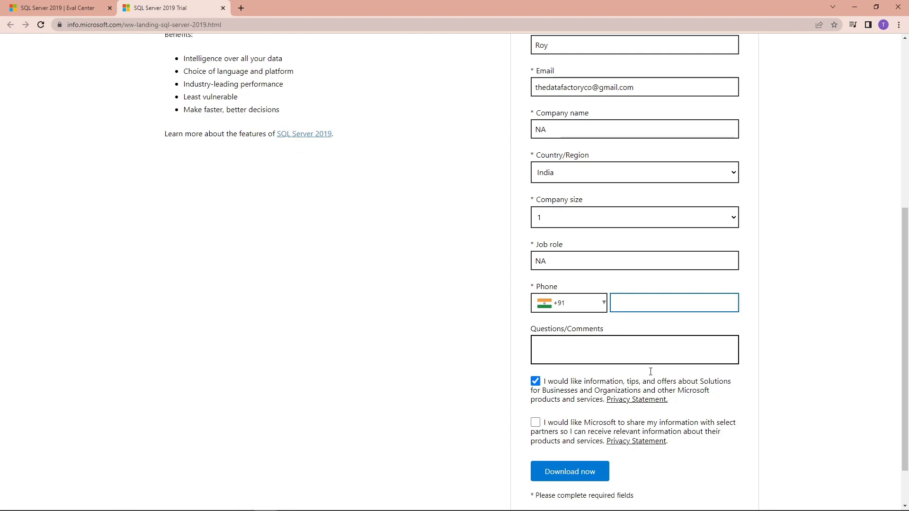
{"action": "scroll", "coordinate": [649, 374], "scroll_direction": "up", "scroll_amount": 5}
{"action": "scroll", "coordinate": [650, 376], "scroll_direction": "up", "scroll_amount": 1}
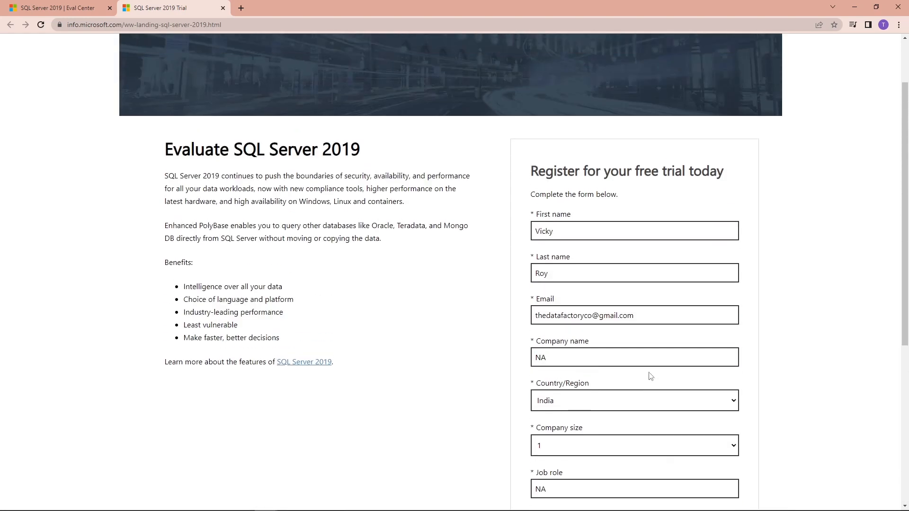
{"action": "scroll", "coordinate": [651, 376], "scroll_direction": "down", "scroll_amount": 2}
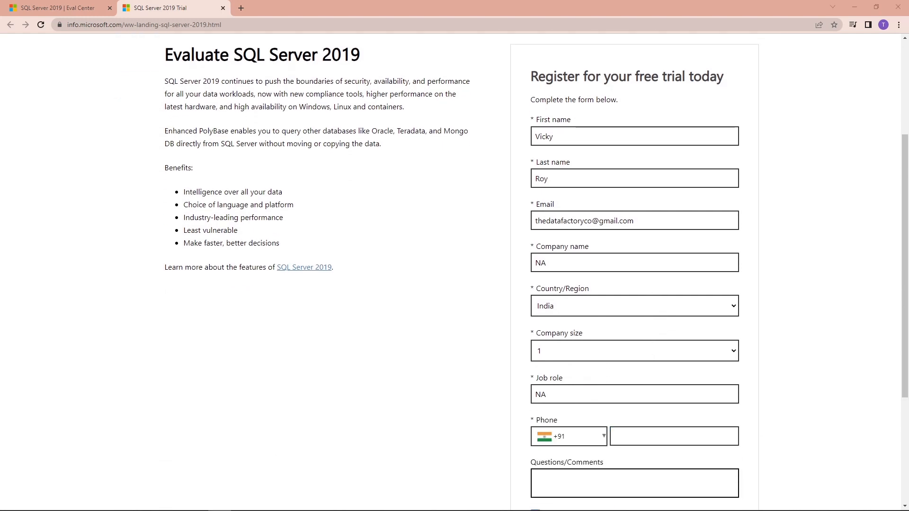
{"action": "left_click", "coordinate": [669, 436]}
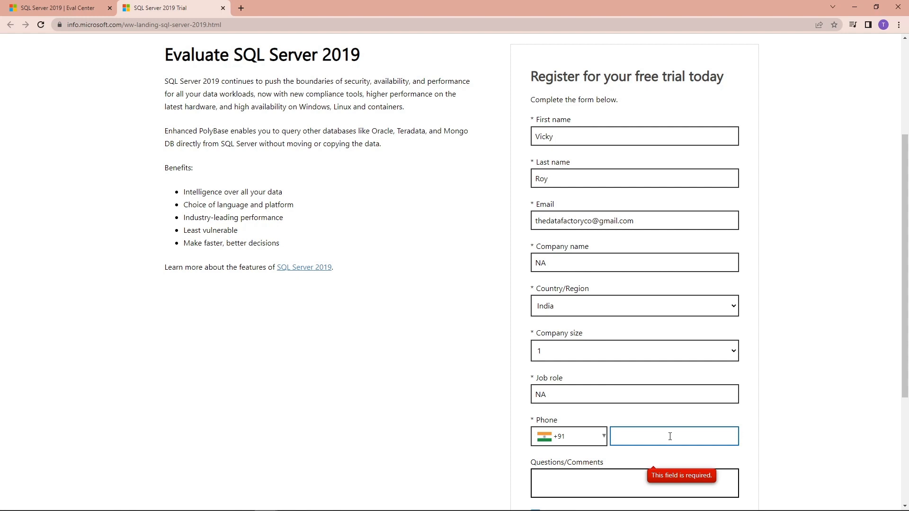
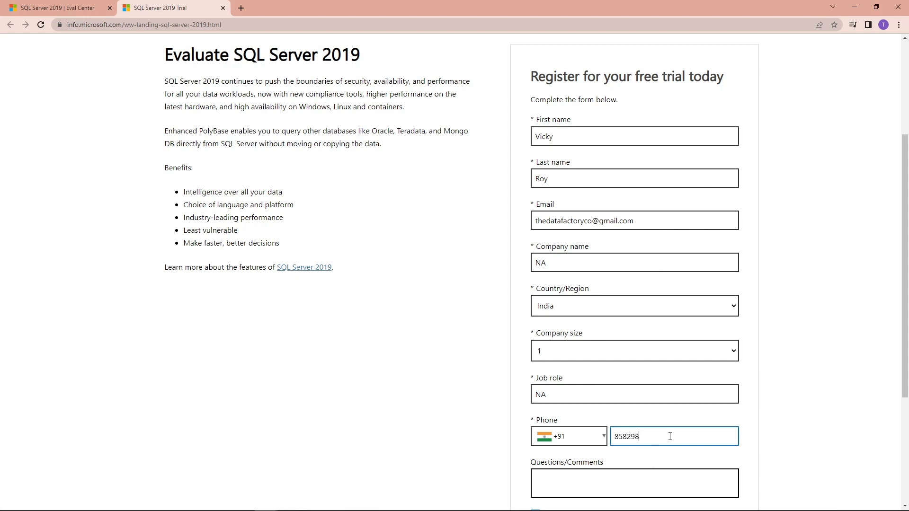
Agree to share information with partners and submit the form with Download now.
{"action": "scroll", "coordinate": [661, 418], "scroll_direction": "down", "scroll_amount": 1}
{"action": "left_click", "coordinate": [582, 432]}
{"action": "scroll", "coordinate": [647, 426], "scroll_direction": "down", "scroll_amount": 2}
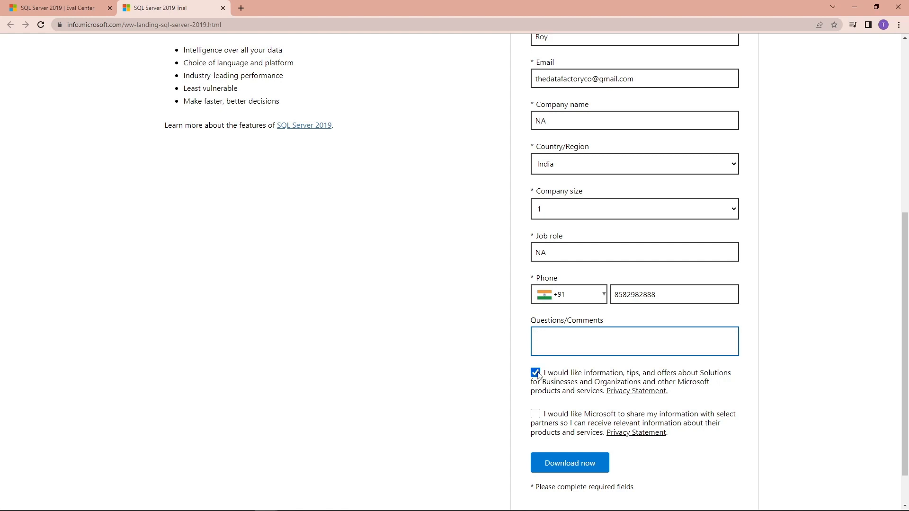
{"action": "left_click", "coordinate": [535, 413]}
{"action": "scroll", "coordinate": [515, 435], "scroll_direction": "down", "scroll_amount": 1}
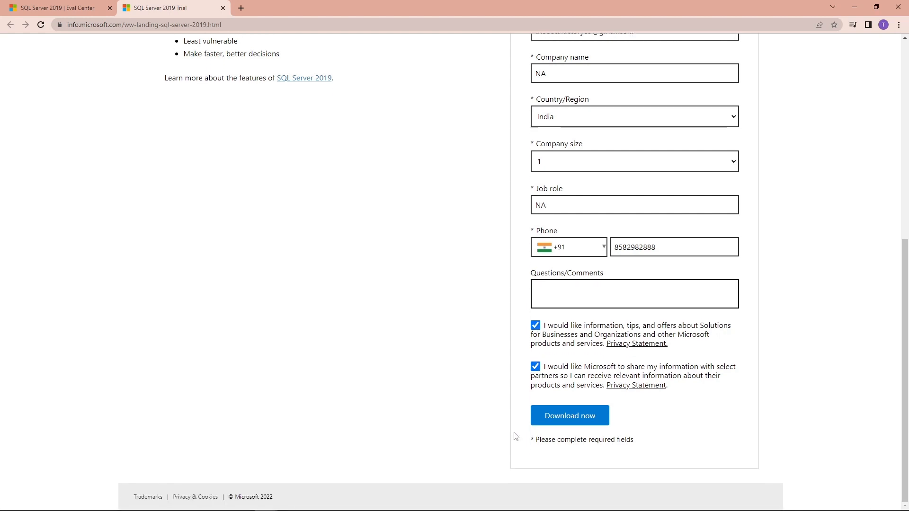
{"action": "left_click", "coordinate": [548, 419]}
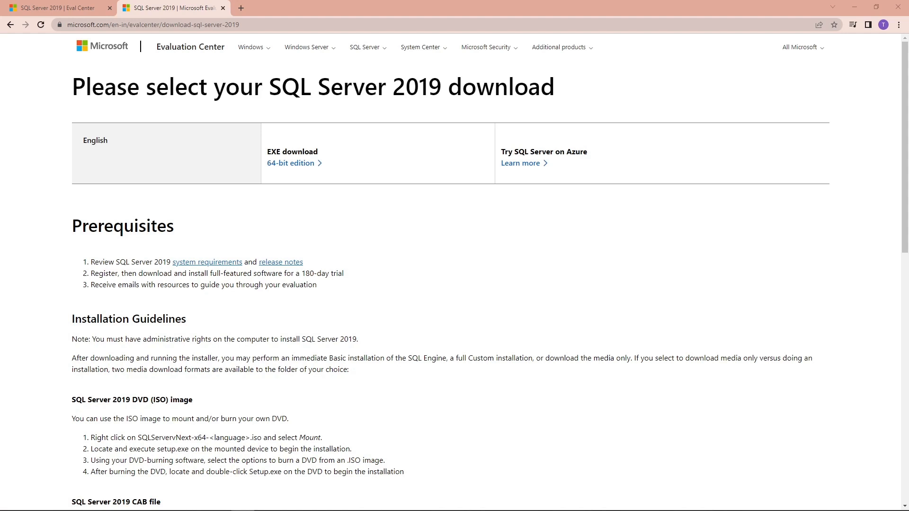
Download SQL2019-SSEI-Eval.exe via the 64-bit EXE download link.
{"action": "scroll", "coordinate": [471, 302], "scroll_direction": "down", "scroll_amount": 5}
{"action": "scroll", "coordinate": [471, 301], "scroll_direction": "down", "scroll_amount": 5}
{"action": "scroll", "coordinate": [472, 308], "scroll_direction": "up", "scroll_amount": 10}
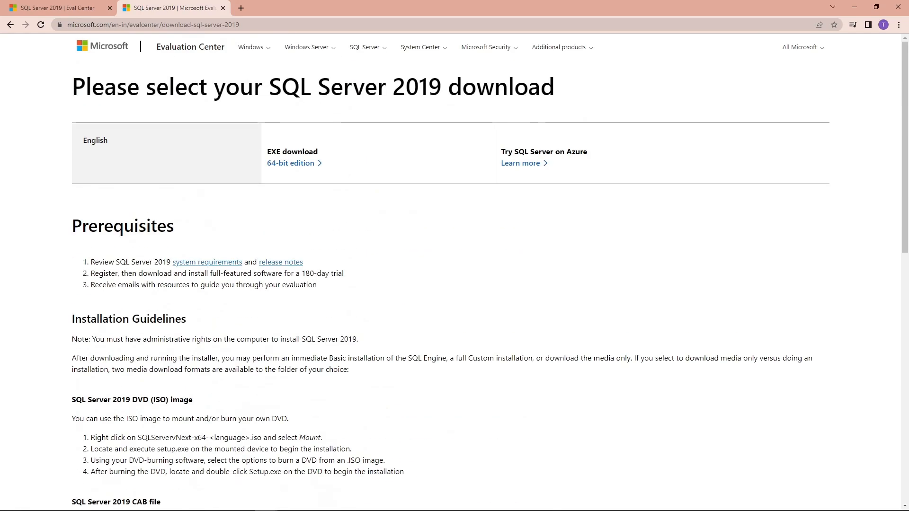
{"action": "key", "text": "alt+Tab"}
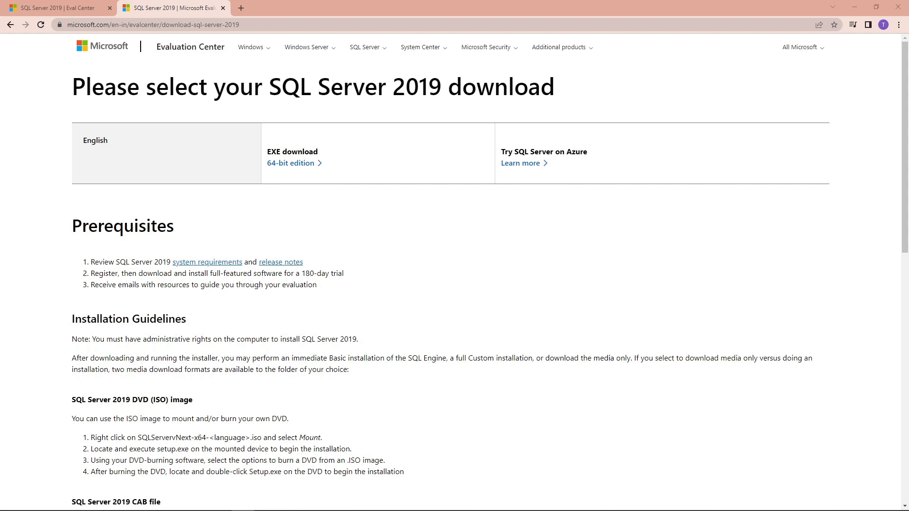
{"action": "left_click", "coordinate": [290, 164]}
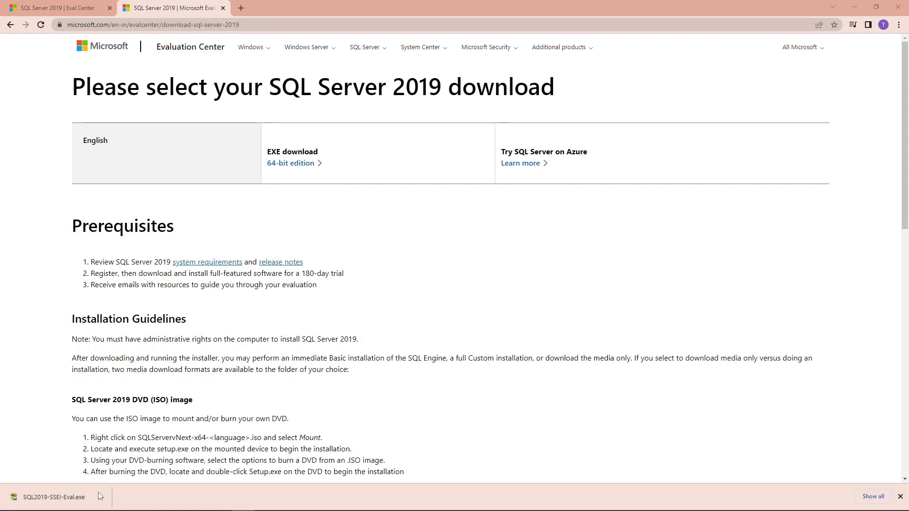
Run SQL2019-SSEI-Eval.exe and choose Download Media, keeping C:\SQL2019 as the location.
{"action": "left_click", "coordinate": [46, 498]}
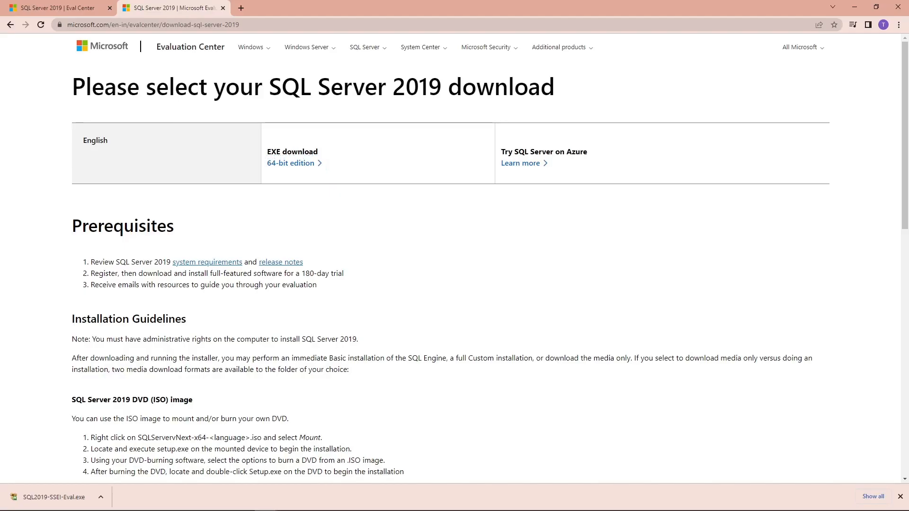
{"action": "left_click_drag", "start_coordinate": [375, 173], "coordinate": [371, 142]}
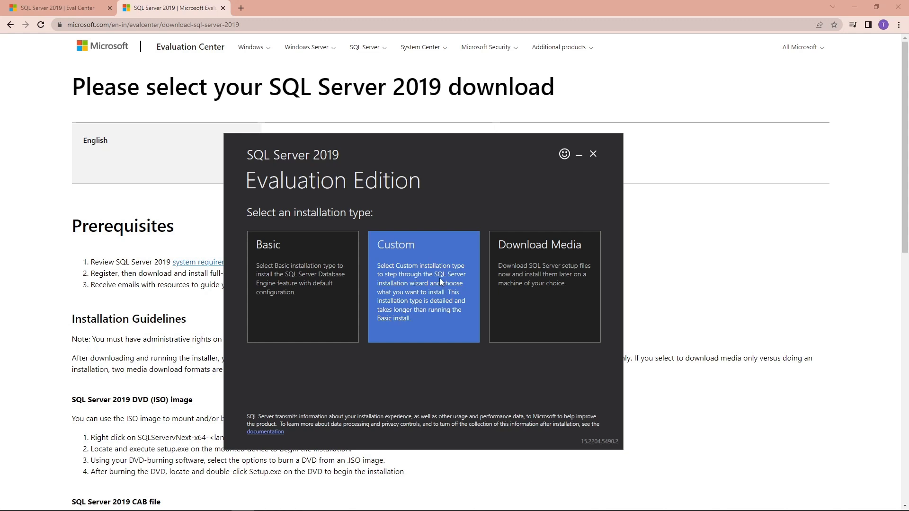
{"action": "left_click", "coordinate": [427, 323]}
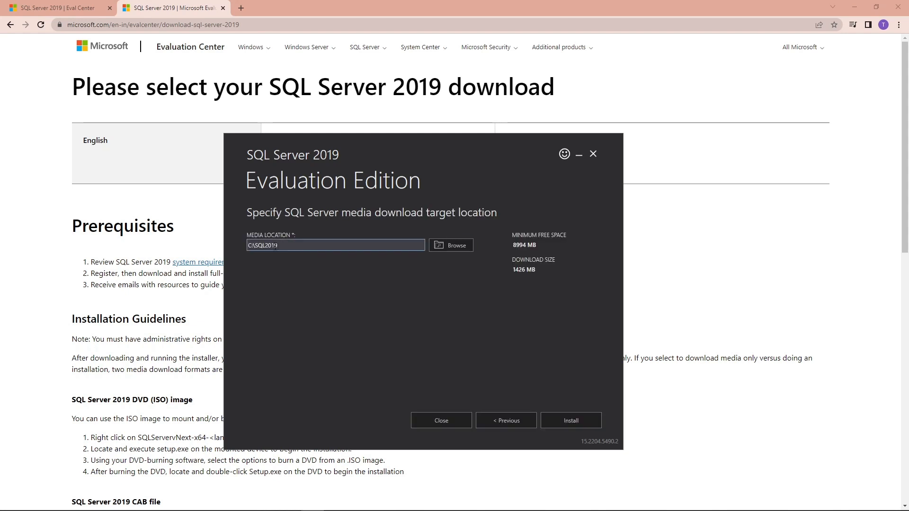
Install the 1426 MB media to C:\SQL2019 and open the Installation Center.
{"action": "left_click", "coordinate": [570, 419]}
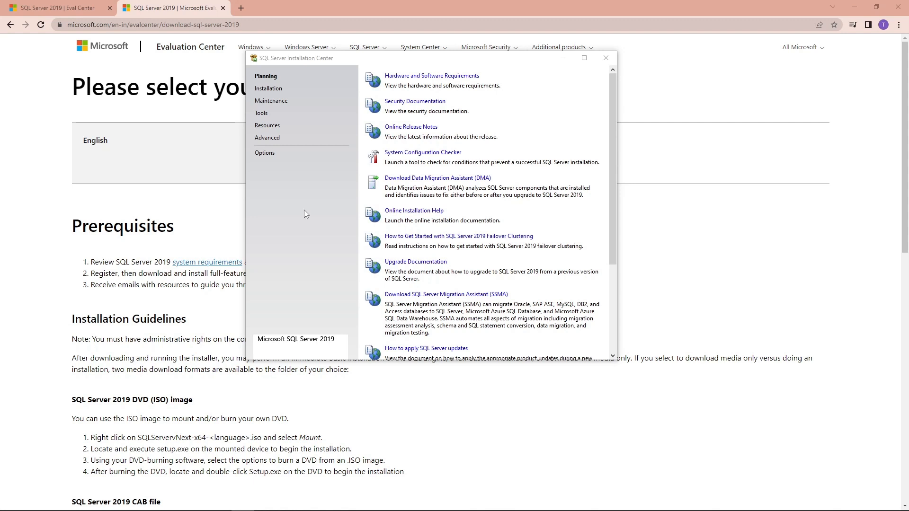
Under Installation, start a new SQL Server stand-alone installation.
{"action": "left_click", "coordinate": [543, 210]}
{"action": "scroll", "coordinate": [554, 217], "scroll_direction": "down", "scroll_amount": 3}
{"action": "scroll", "coordinate": [555, 218], "scroll_direction": "up", "scroll_amount": 3}
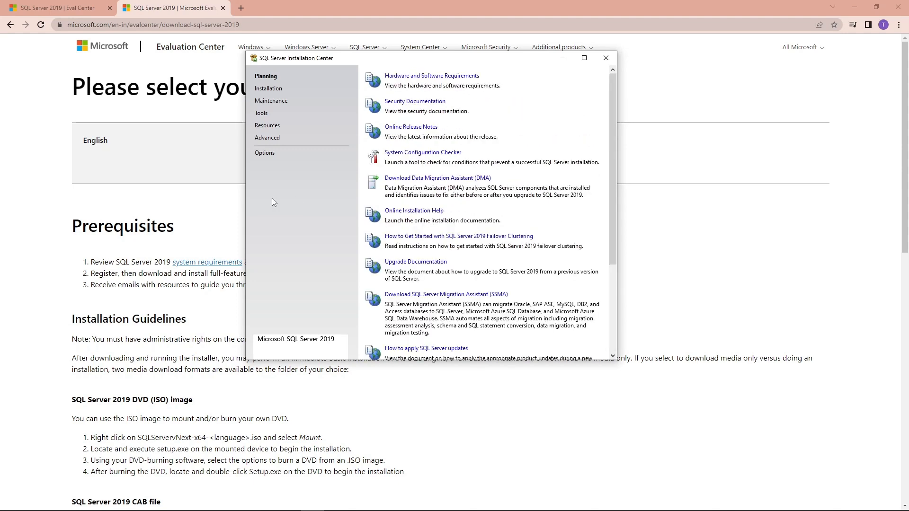
{"action": "left_click", "coordinate": [278, 93]}
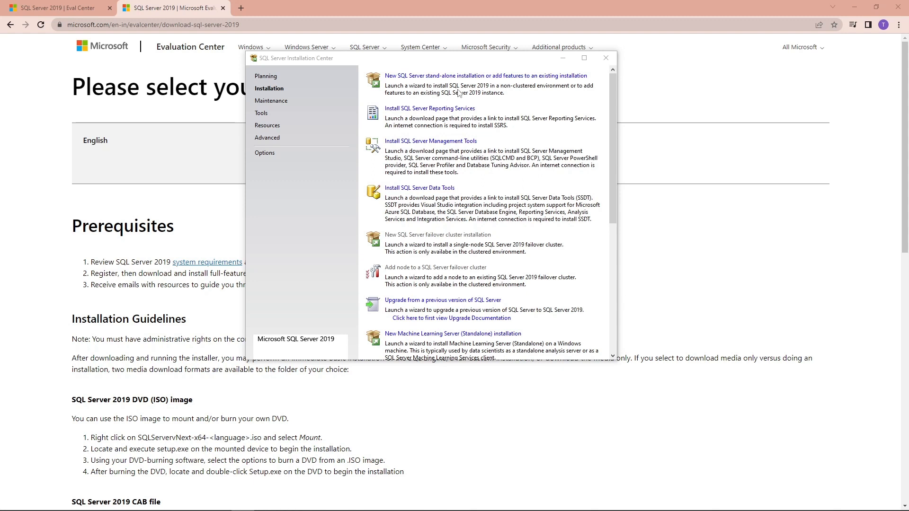
{"action": "left_click_drag", "start_coordinate": [465, 58], "coordinate": [464, 89]}
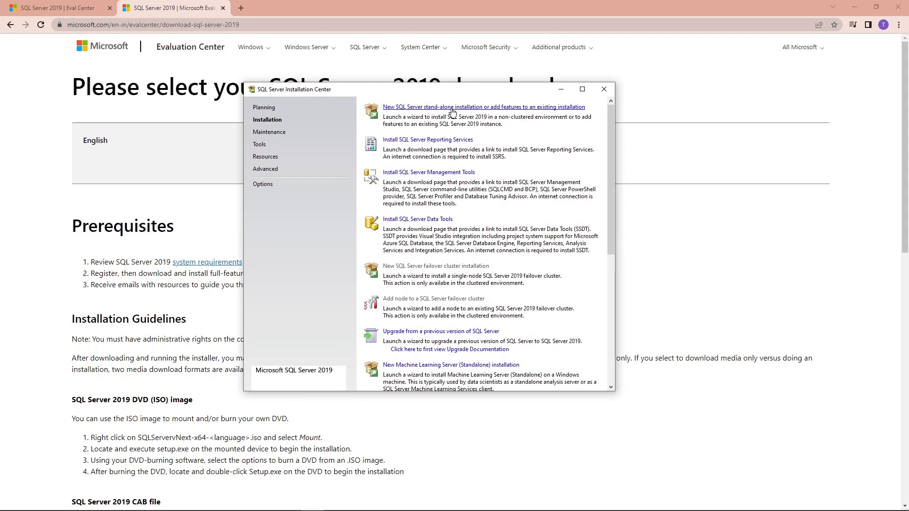
{"action": "left_click", "coordinate": [476, 108]}
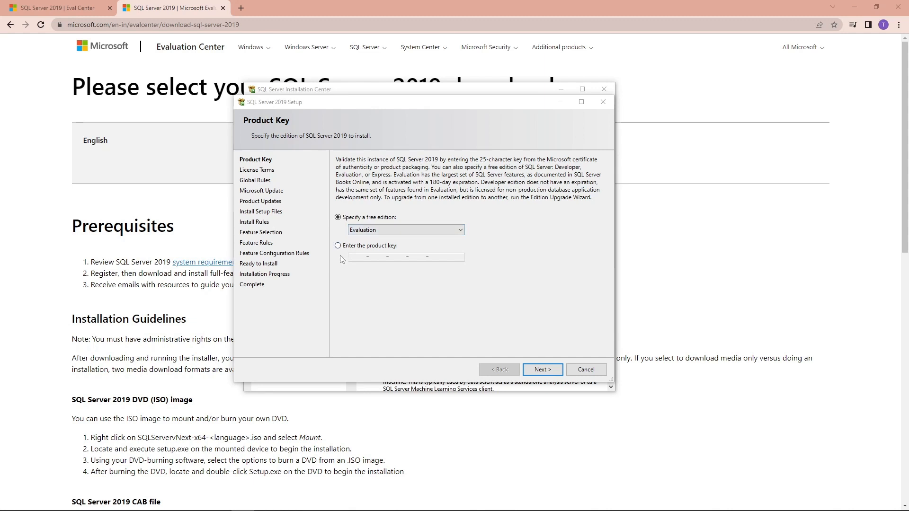
Select Developer as the free edition and continue to the License Terms page.
{"action": "left_click", "coordinate": [392, 230]}
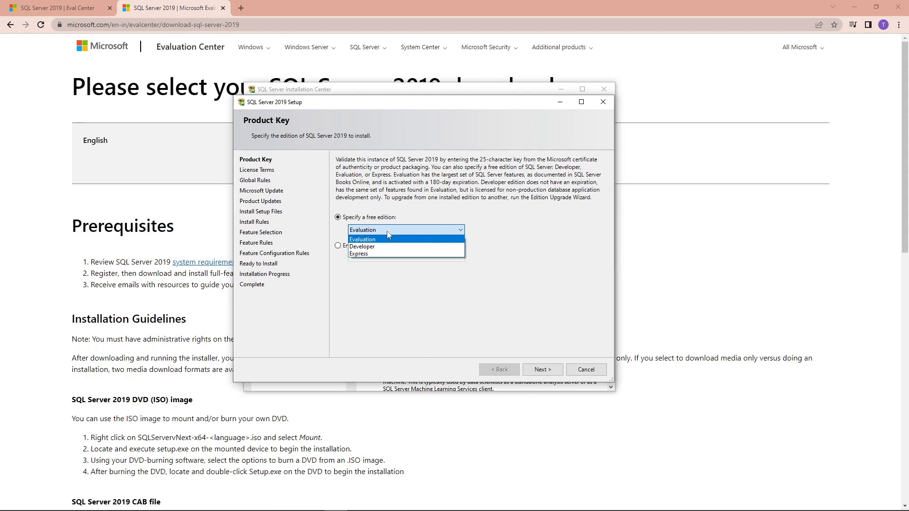
{"action": "left_click", "coordinate": [376, 255]}
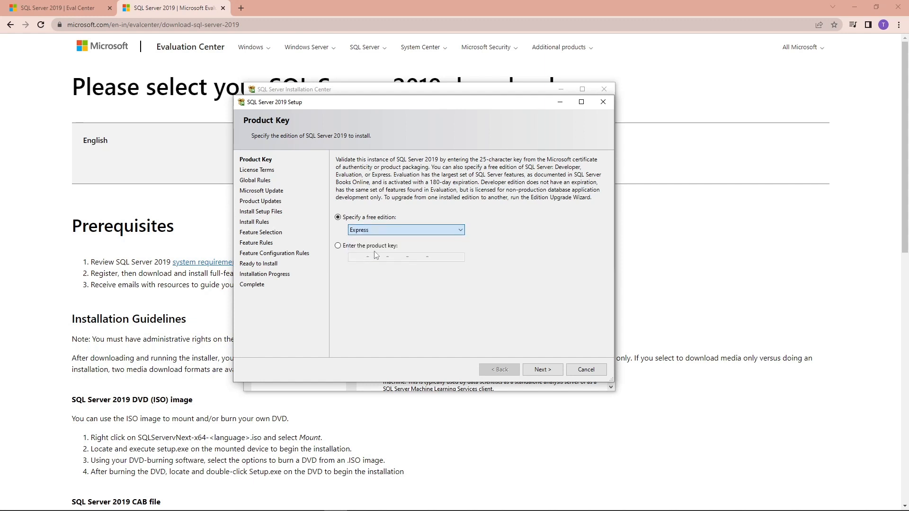
{"action": "left_click", "coordinate": [397, 232]}
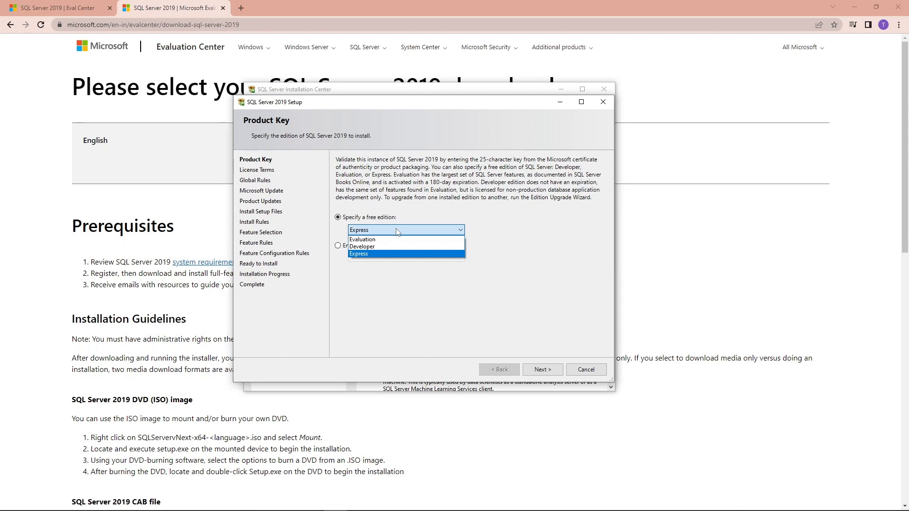
{"action": "left_click", "coordinate": [374, 239]}
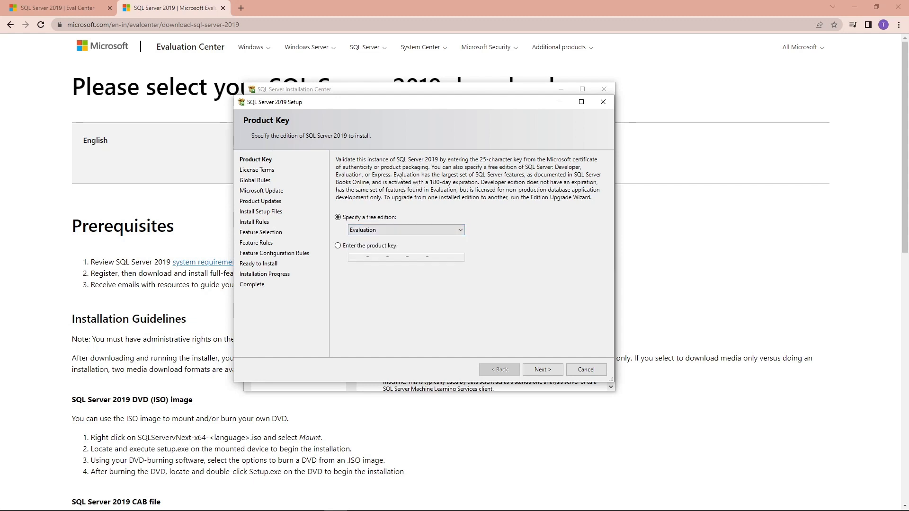
{"action": "left_click", "coordinate": [373, 230]}
{"action": "left_click", "coordinate": [360, 247]}
{"action": "left_click", "coordinate": [549, 370]}
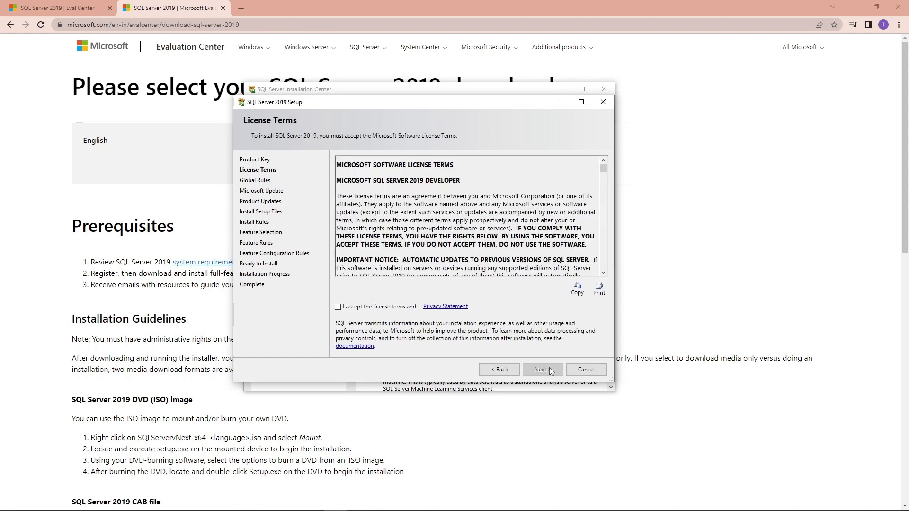
Accept the license terms and continue with Microsoft Update left unchecked to the Install Rules check.
{"action": "left_click", "coordinate": [338, 306]}
{"action": "left_click", "coordinate": [555, 369]}
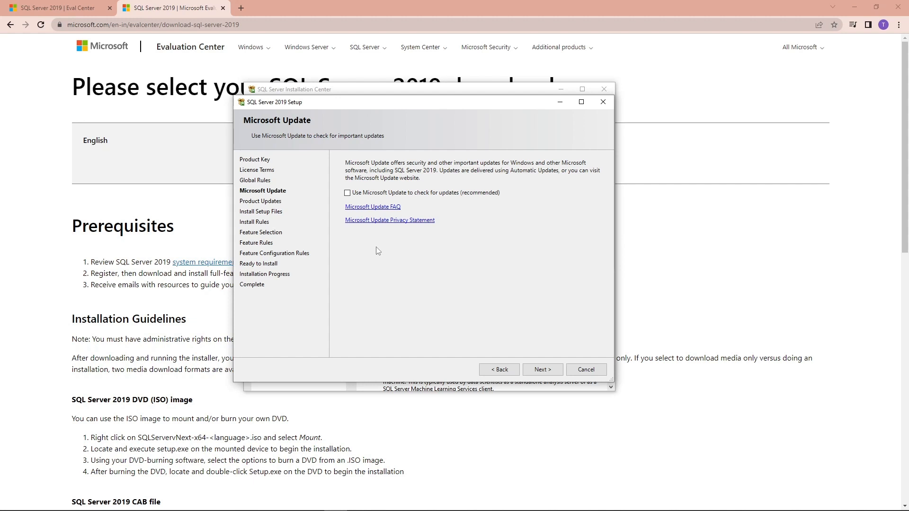
{"action": "left_click", "coordinate": [533, 369]}
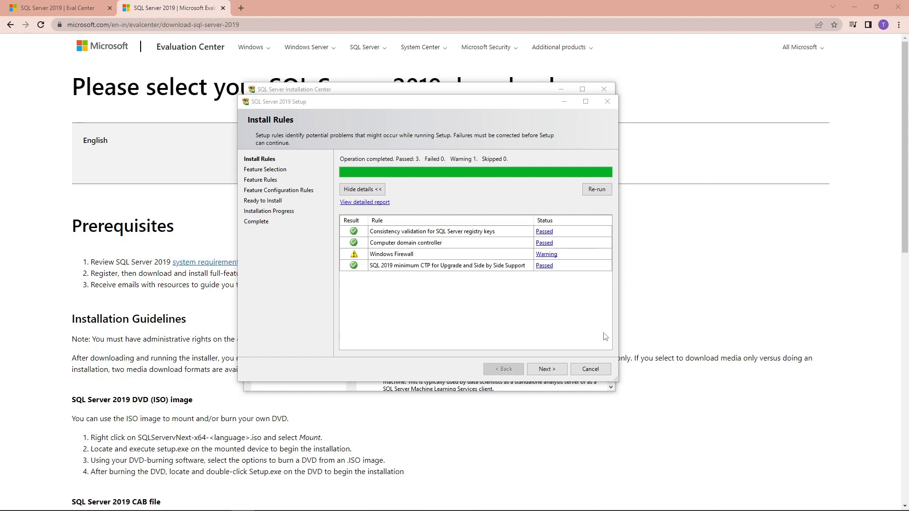
Select Database Engine Services as the feature to install (1003 MB on C:) and continue.
{"action": "left_click", "coordinate": [547, 369]}
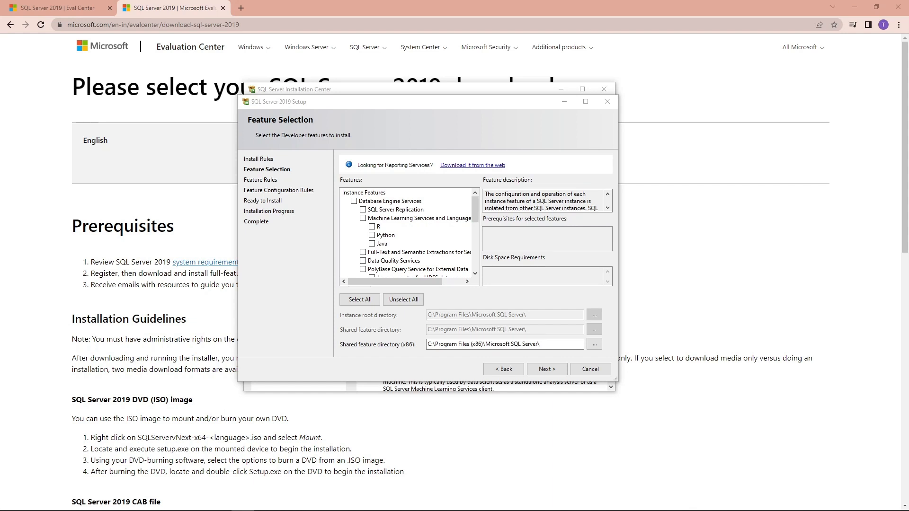
{"action": "left_click", "coordinate": [353, 202]}
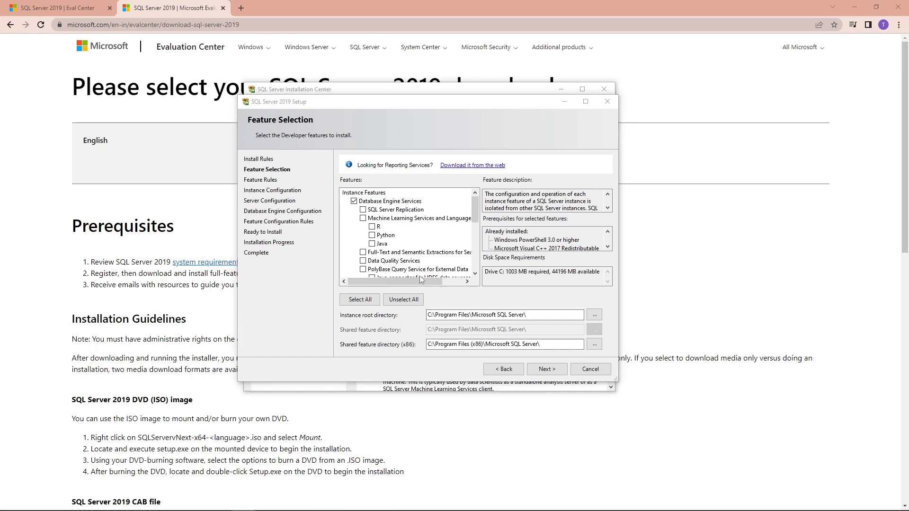
{"action": "left_click", "coordinate": [545, 370]}
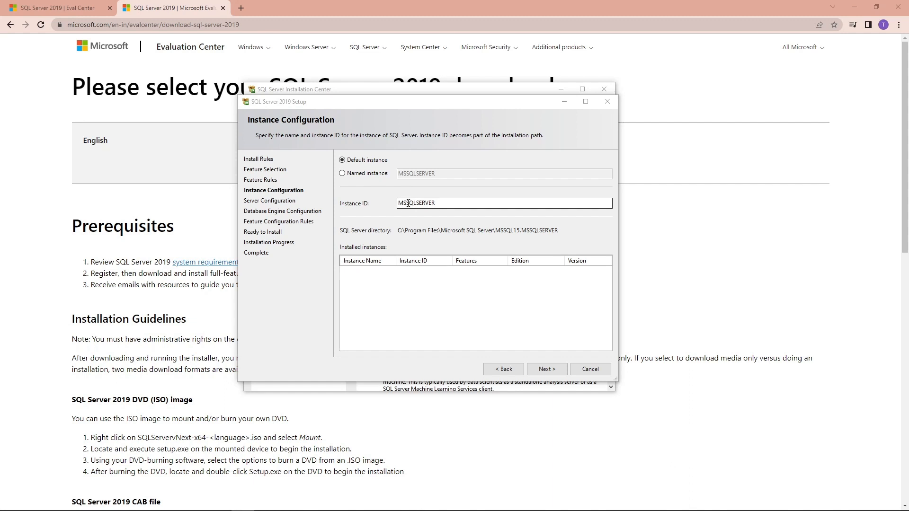
Name the instance TDFCO_LAB01 and confirm the instance ID also reads TDFCO_LAB01.
{"action": "left_click_drag", "start_coordinate": [407, 204], "coordinate": [416, 203]}
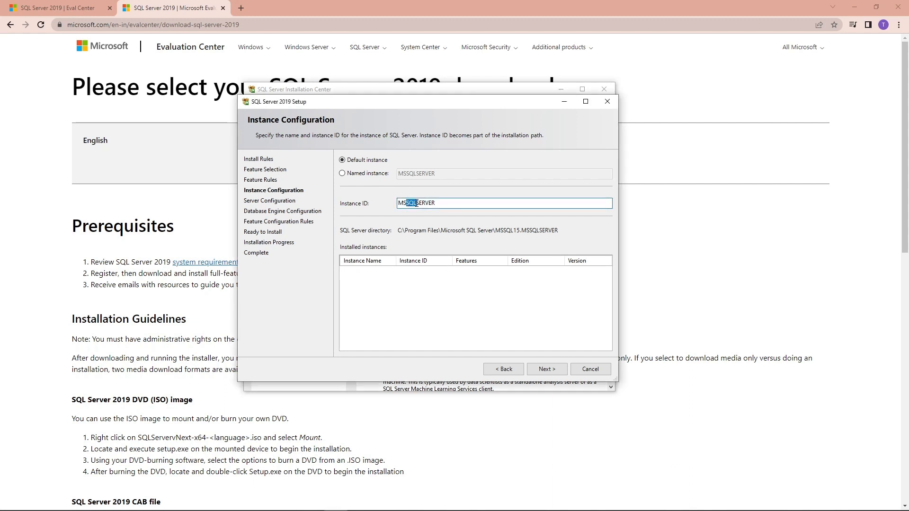
{"action": "left_click", "coordinate": [347, 173]}
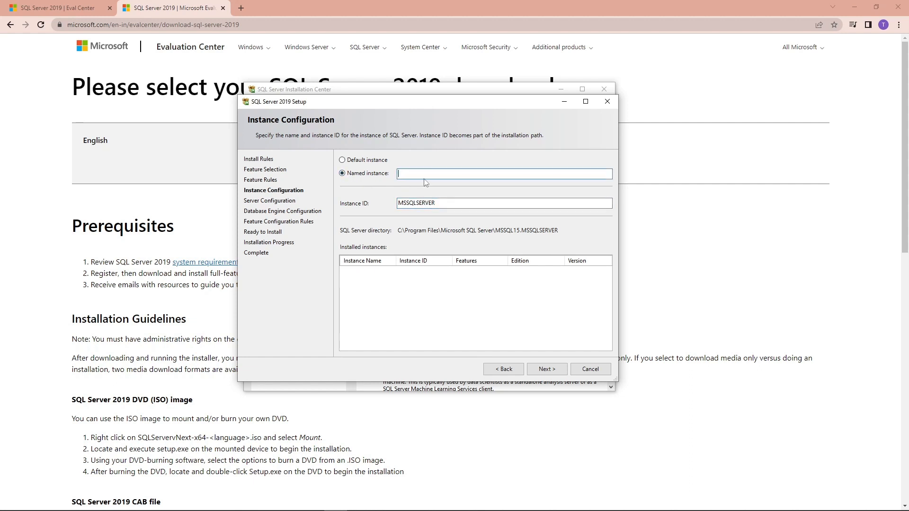
{"action": "type", "text": "TDFCO_LAB01"}
{"action": "left_click", "coordinate": [447, 204]}
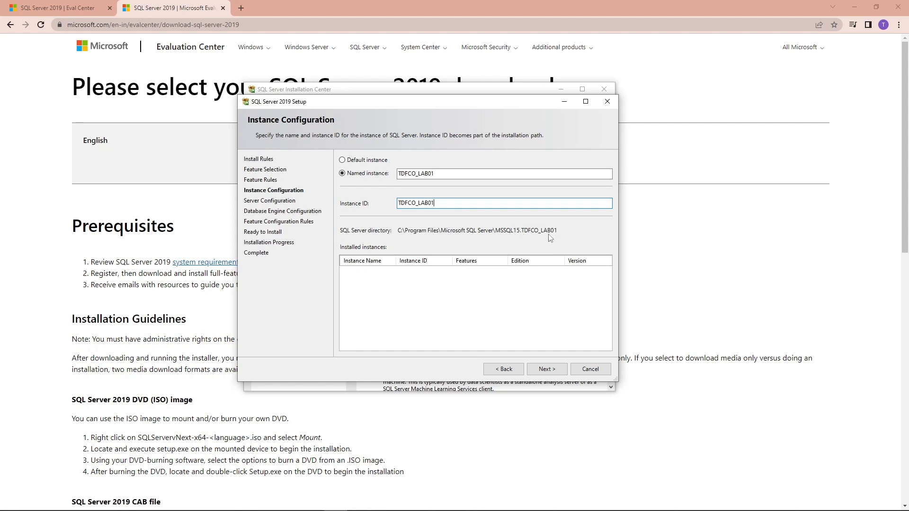
{"action": "left_click_drag", "start_coordinate": [441, 203], "coordinate": [405, 203]}
{"action": "key", "text": "ctrl+c"}
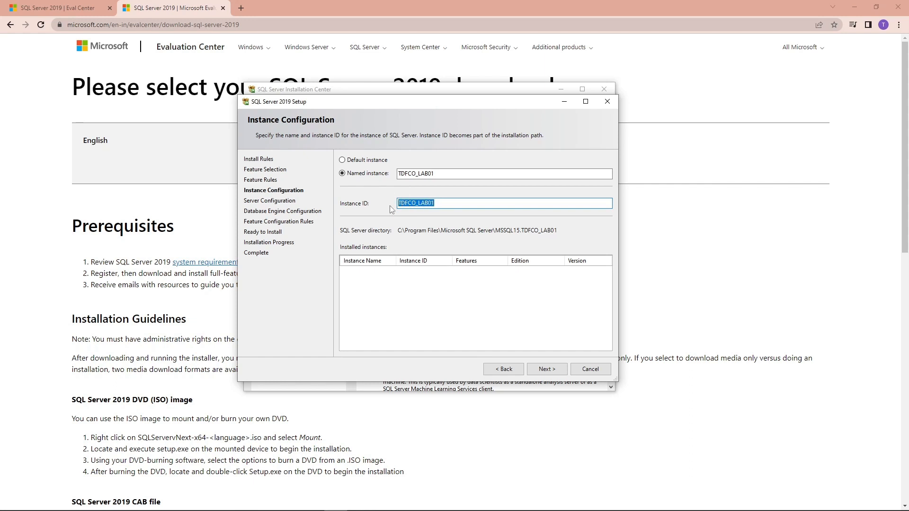
{"action": "left_click", "coordinate": [342, 160]}
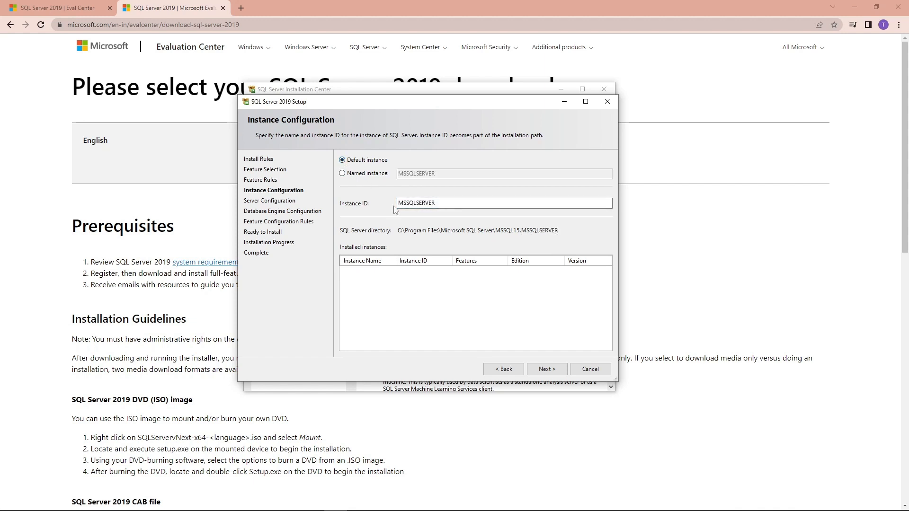
{"action": "left_click", "coordinate": [343, 173]}
{"action": "left_click", "coordinate": [420, 174]}
{"action": "key", "text": "ctrl+v"}
{"action": "left_click", "coordinate": [402, 203]}
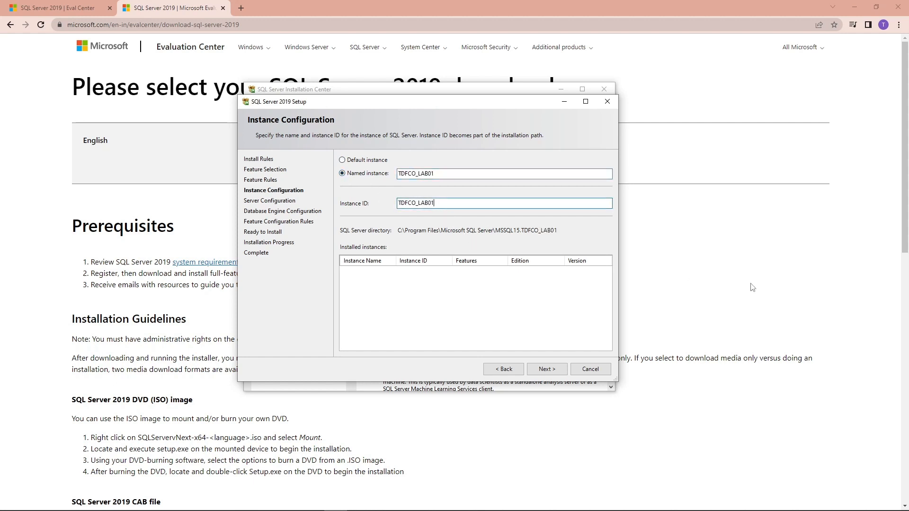
Continue from Instance Configuration to the Server Configuration page.
{"action": "left_click", "coordinate": [540, 369]}
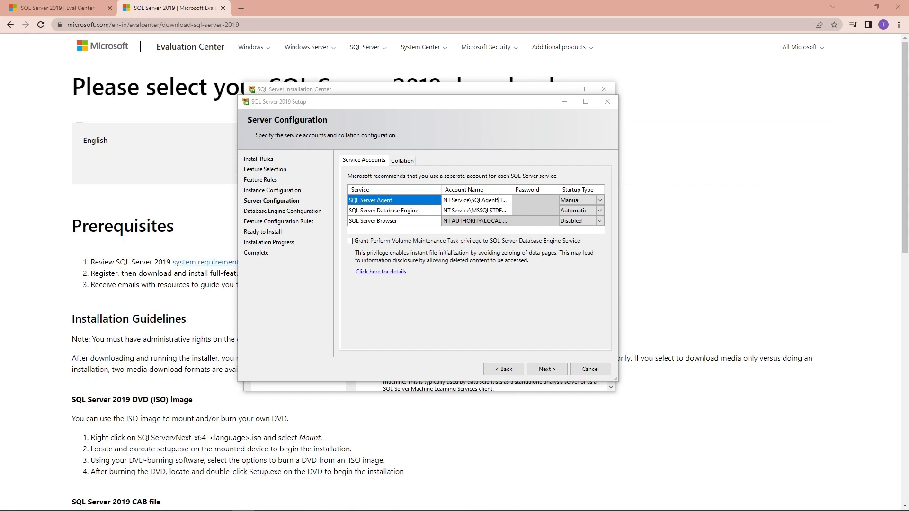
Review the SQL_Latin1_General_CP1_CI_AS collation and the service accounts' startup types (Automatic, Manual, Disabled).
{"action": "left_click", "coordinate": [401, 161]}
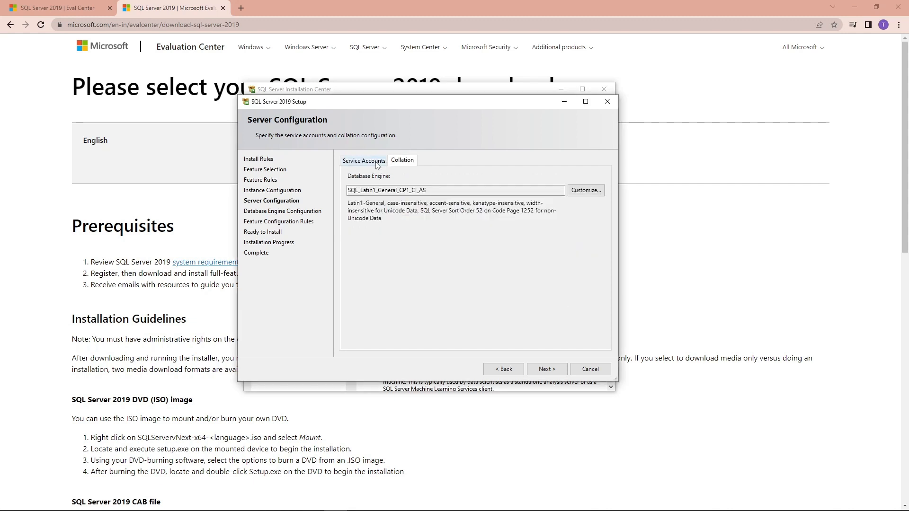
{"action": "left_click", "coordinate": [377, 162]}
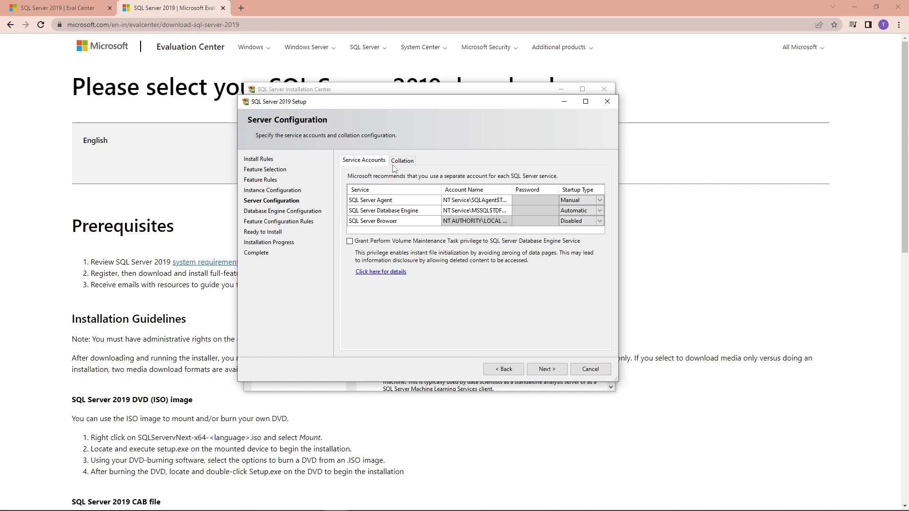
{"action": "left_click", "coordinate": [412, 164]}
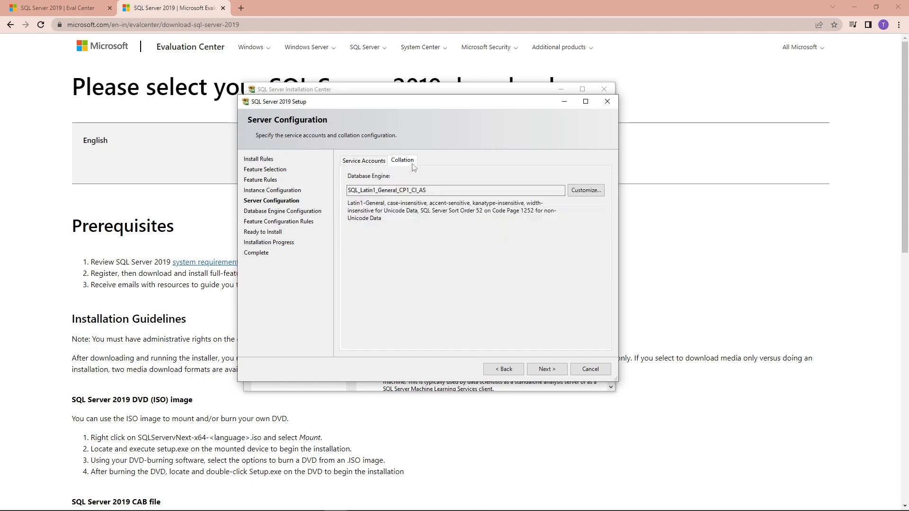
{"action": "left_click", "coordinate": [364, 163]}
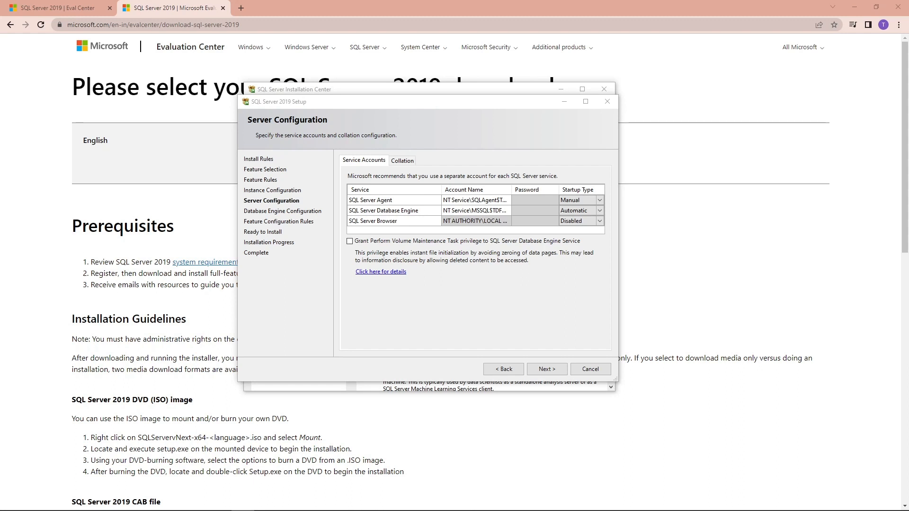
Keep Windows authentication, add the current user as SQL Server administrator, and reach Ready to Install.
{"action": "left_click", "coordinate": [545, 373]}
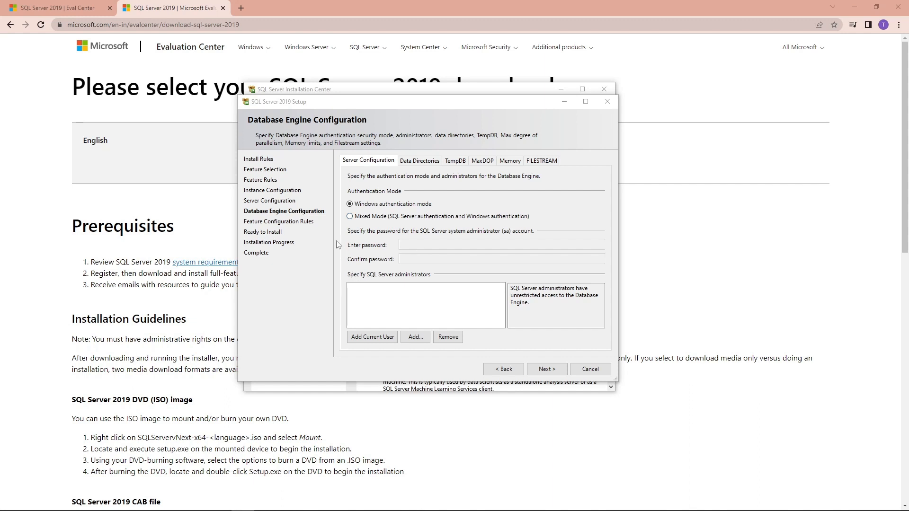
{"action": "left_click", "coordinate": [377, 338]}
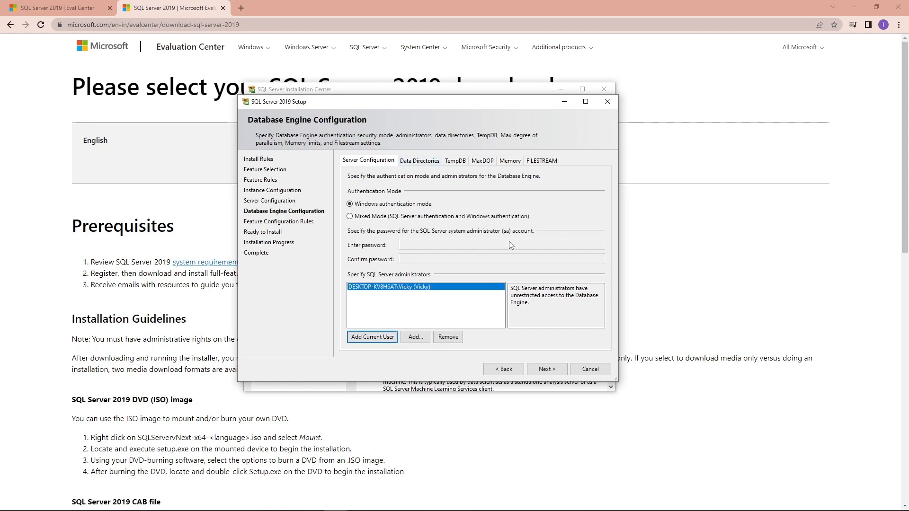
{"action": "left_click", "coordinate": [547, 369]}
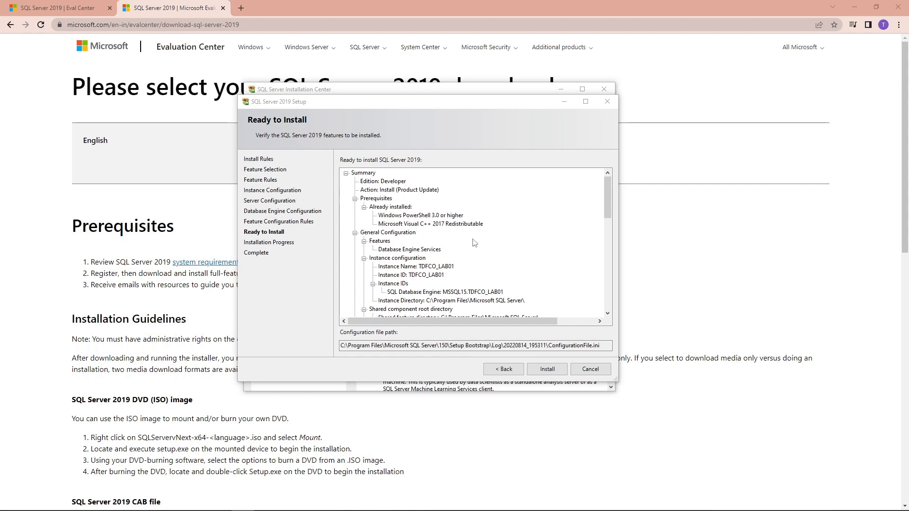
{"action": "left_click", "coordinate": [346, 174]}
{"action": "left_click", "coordinate": [346, 174]}
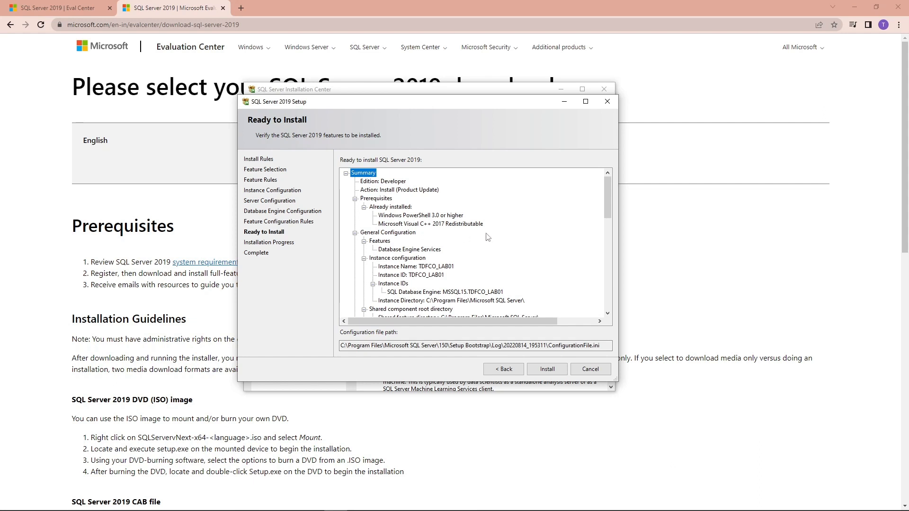
{"action": "scroll", "coordinate": [486, 236], "scroll_direction": "down", "scroll_amount": 8}
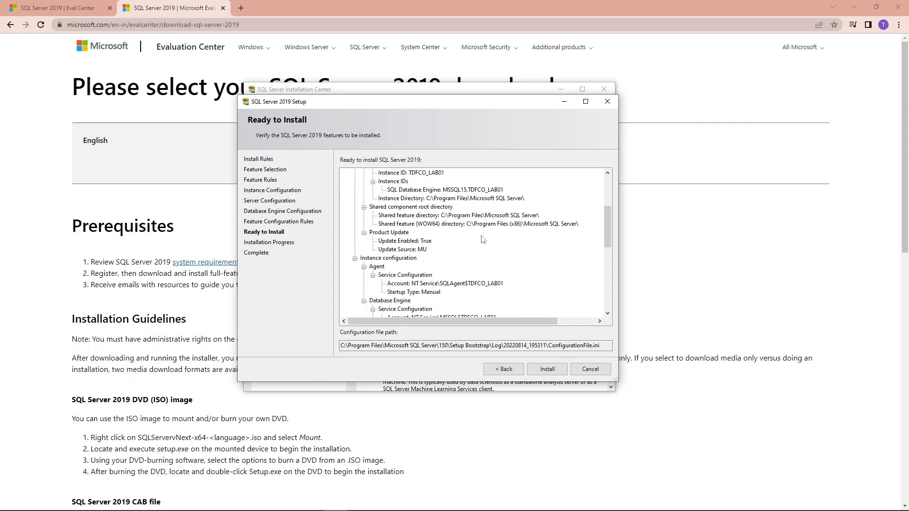
{"action": "scroll", "coordinate": [482, 240], "scroll_direction": "down", "scroll_amount": 9}
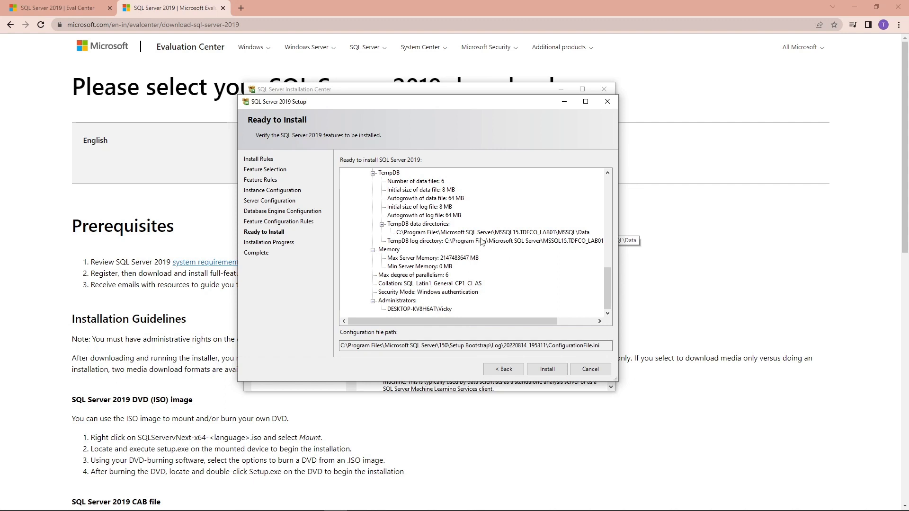
Start installing the TDFCO_LAB01 instance and let it run until every feature succeeds.
{"action": "left_click", "coordinate": [552, 370]}
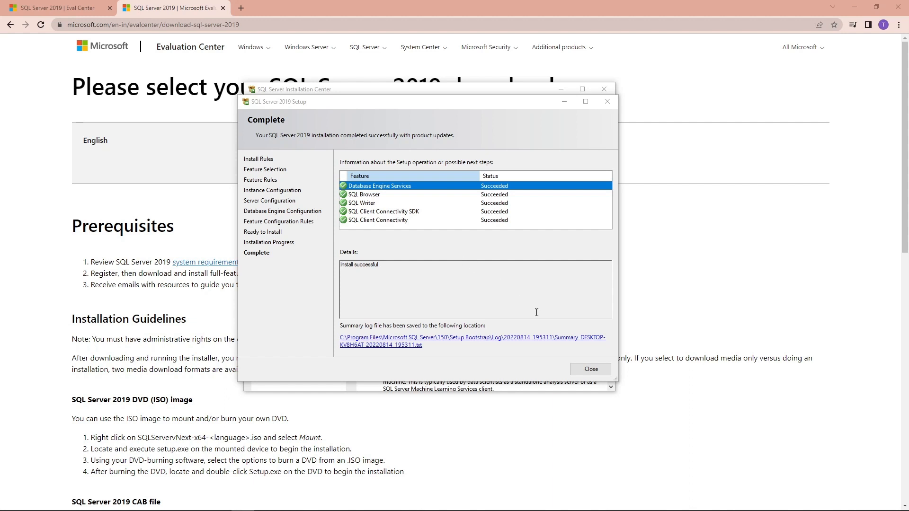
Close the completed setup wizard and the SQL Server Installation Center window.
{"action": "left_click", "coordinate": [590, 369]}
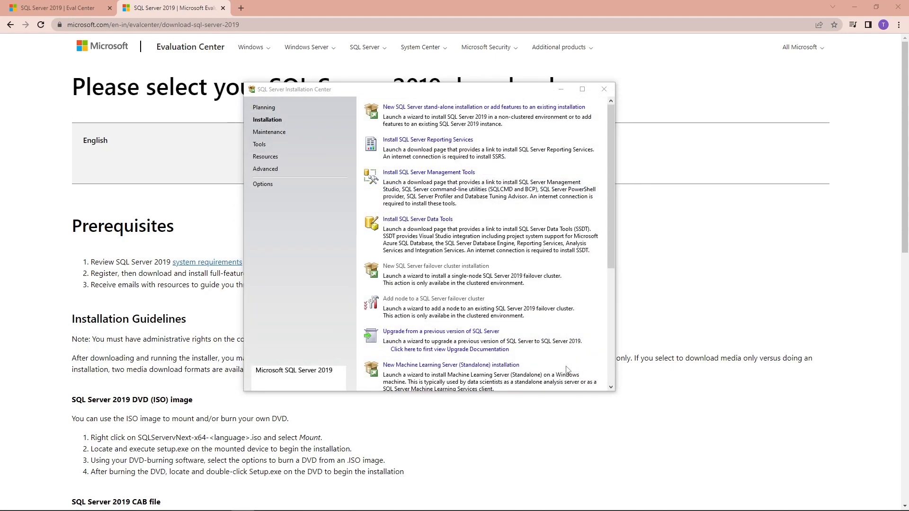
{"action": "left_click", "coordinate": [602, 90]}
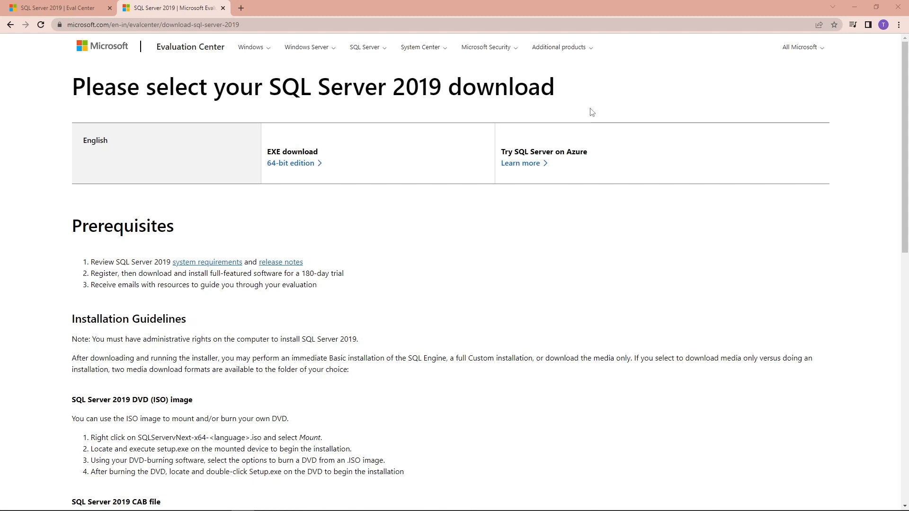
{"action": "mouse_move", "coordinate": [55, 510]}
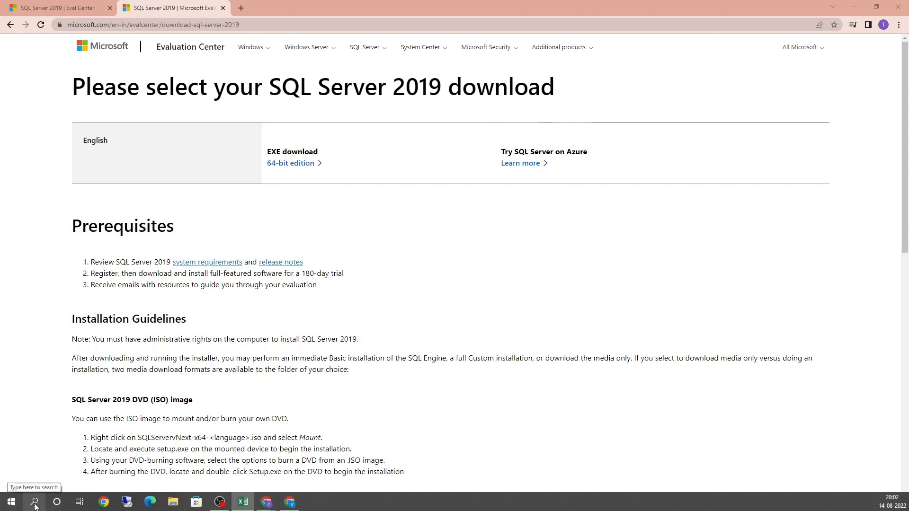
Search Windows for 'allow app' and open Allow an app through Windows Firewall.
{"action": "left_click", "coordinate": [35, 503]}
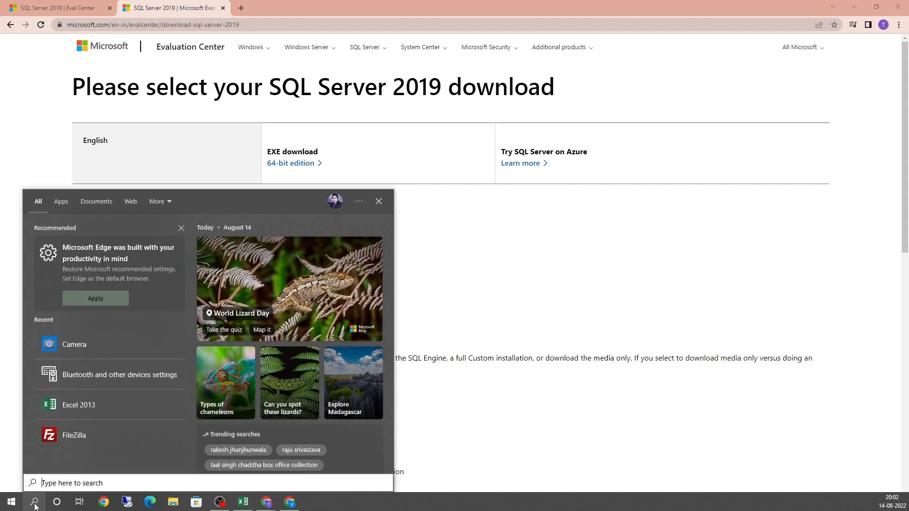
{"action": "type", "text": "allow app"}
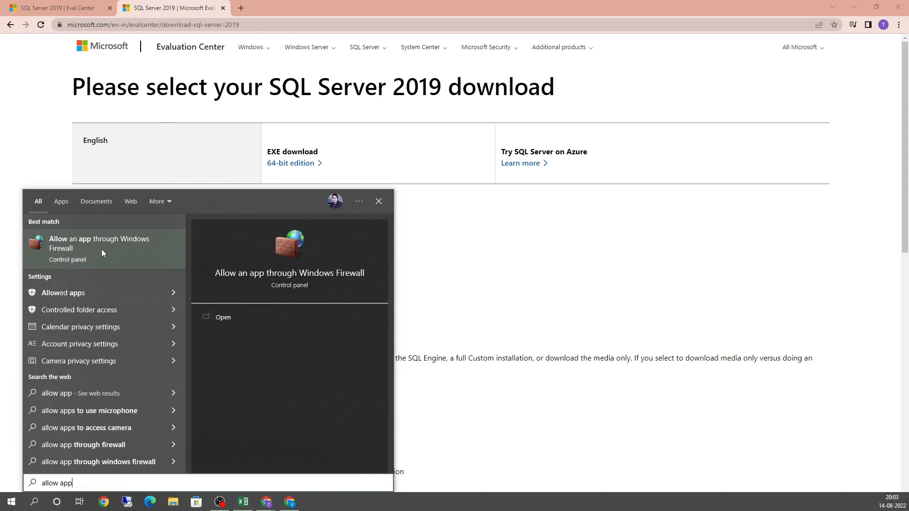
{"action": "left_click", "coordinate": [101, 249]}
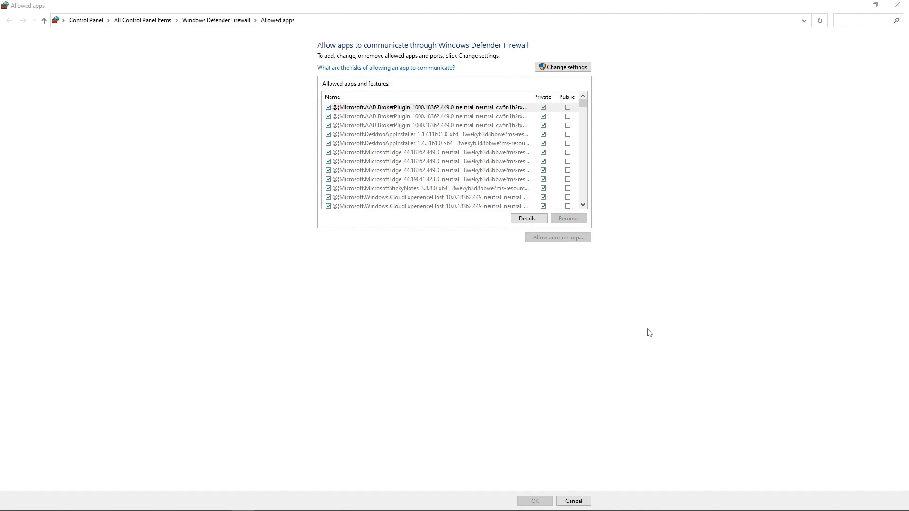
Unlock the allowed-apps list for changes and open the Add an app dialog.
{"action": "left_click", "coordinate": [553, 67]}
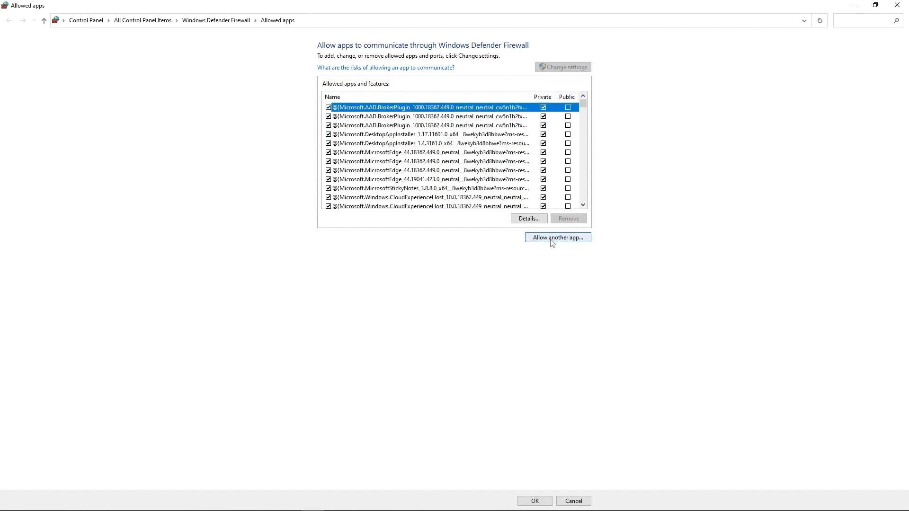
{"action": "left_click", "coordinate": [556, 237]}
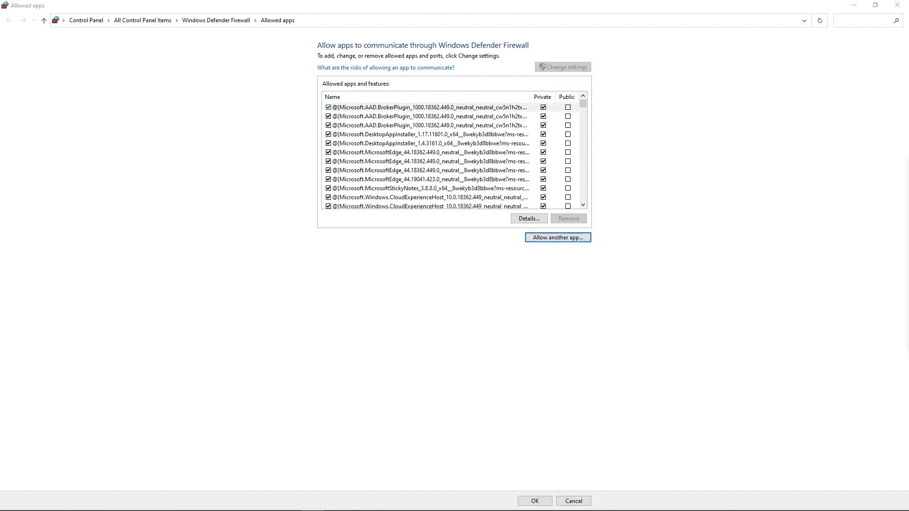
{"action": "left_click_drag", "start_coordinate": [654, 162], "coordinate": [425, 246]}
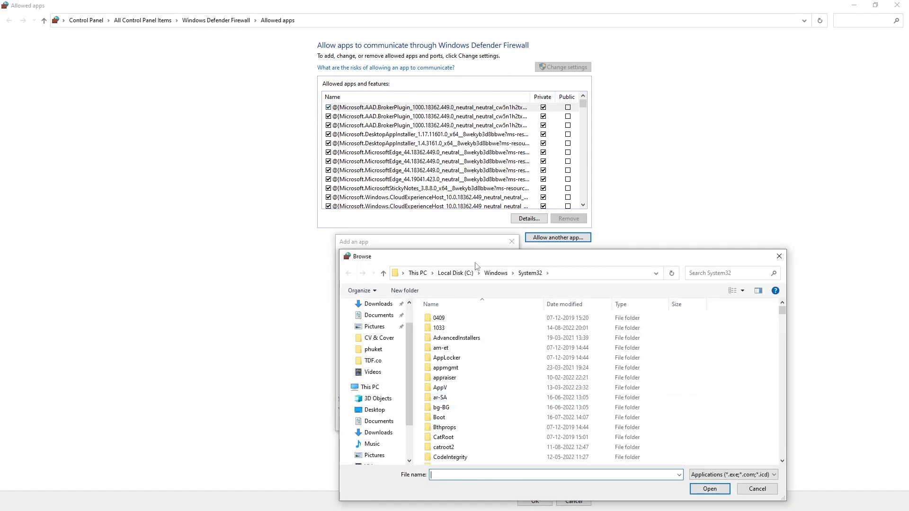
In the Browse dialog, go to the C: drive and open Program Files.
{"action": "left_click_drag", "start_coordinate": [495, 239], "coordinate": [525, 189]}
{"action": "left_click_drag", "start_coordinate": [454, 318], "coordinate": [453, 363]}
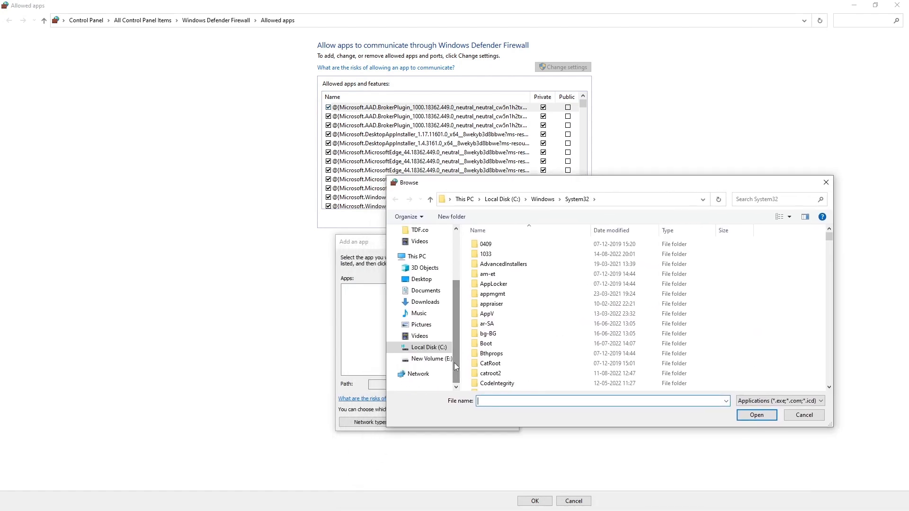
{"action": "scroll", "coordinate": [570, 322], "scroll_direction": "down", "scroll_amount": 4}
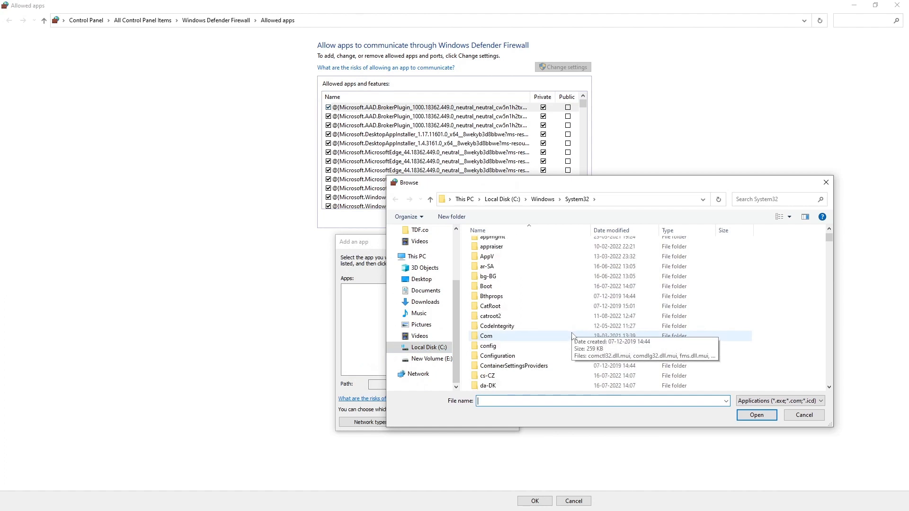
{"action": "scroll", "coordinate": [573, 336], "scroll_direction": "down", "scroll_amount": 10}
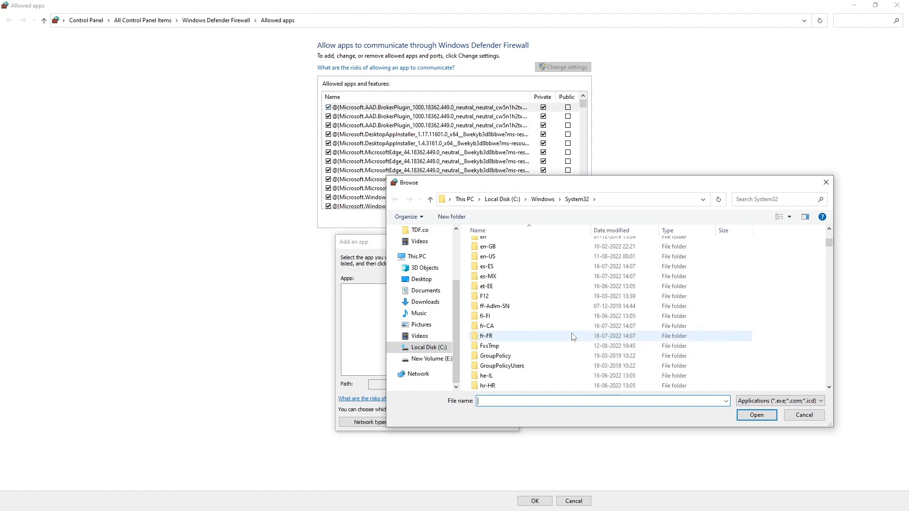
{"action": "scroll", "coordinate": [573, 336], "scroll_direction": "up", "scroll_amount": 14}
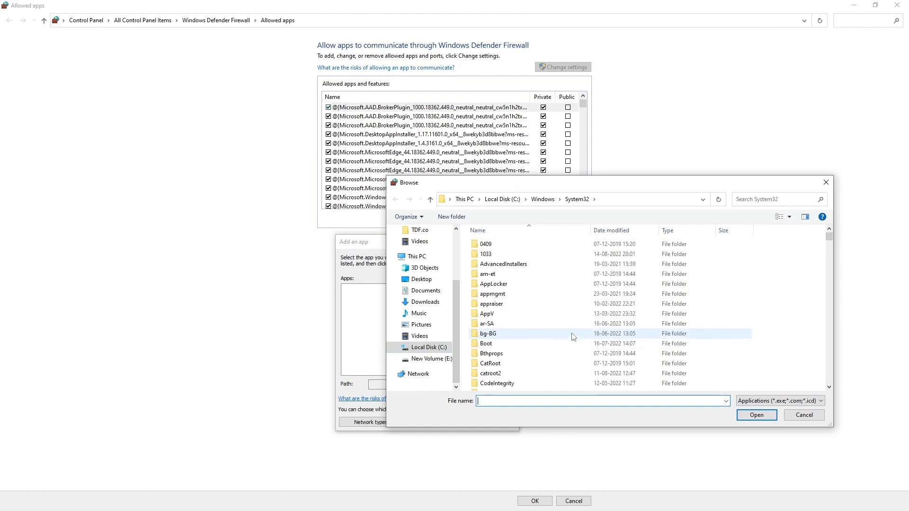
{"action": "scroll", "coordinate": [573, 336], "scroll_direction": "down", "scroll_amount": 20}
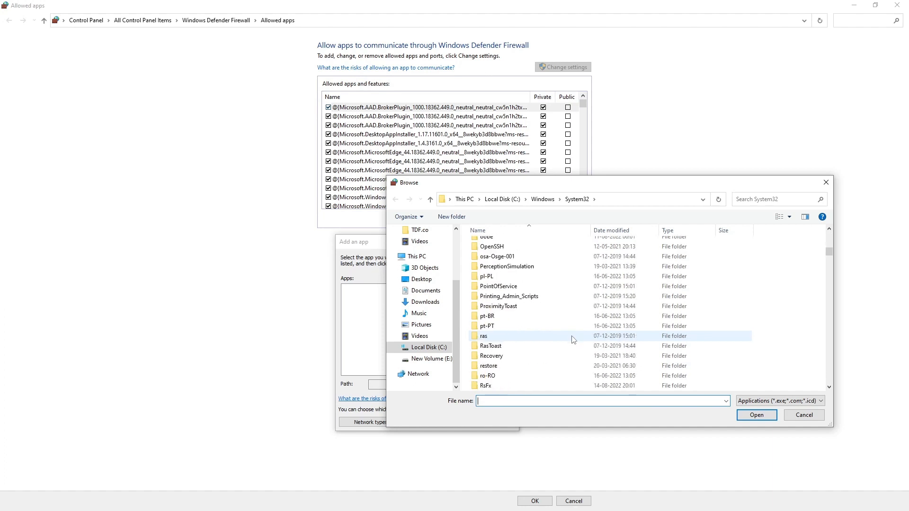
{"action": "scroll", "coordinate": [573, 339], "scroll_direction": "down", "scroll_amount": 3}
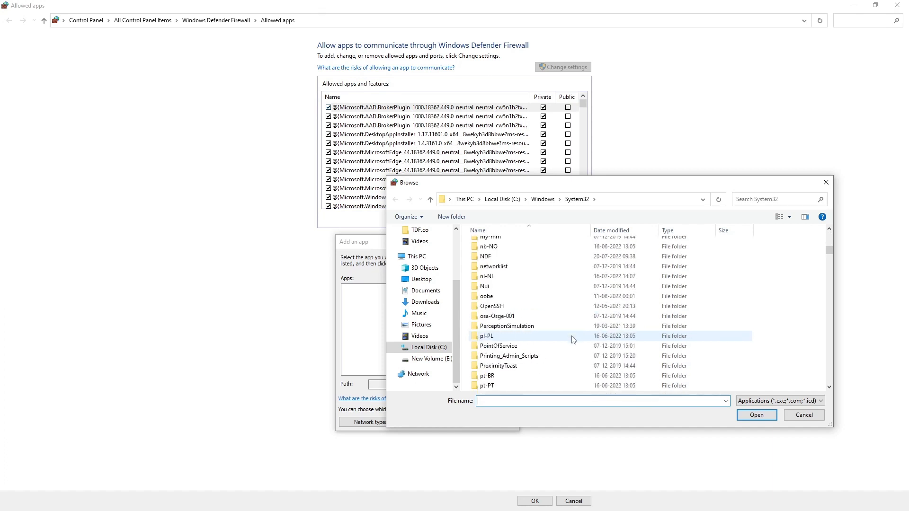
{"action": "scroll", "coordinate": [573, 339], "scroll_direction": "down", "scroll_amount": 15}
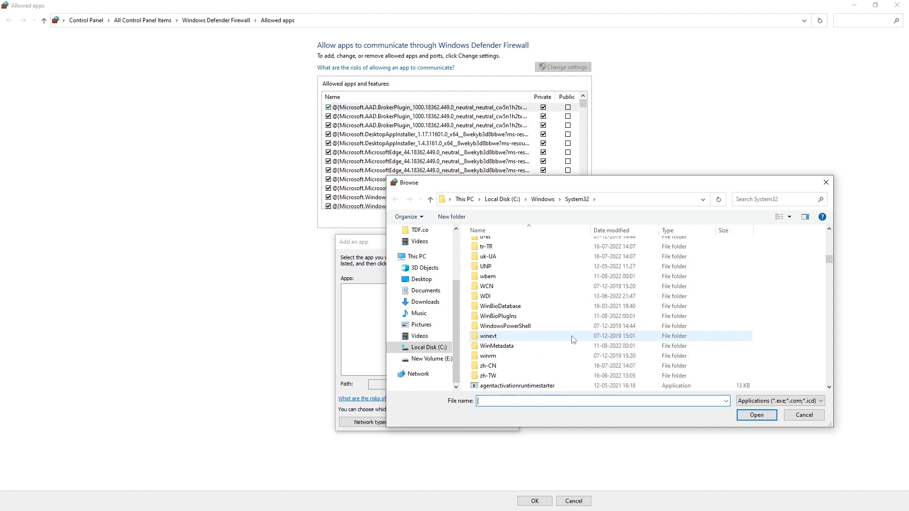
{"action": "scroll", "coordinate": [573, 339], "scroll_direction": "down", "scroll_amount": 2}
{"action": "scroll", "coordinate": [573, 339], "scroll_direction": "down", "scroll_amount": 8}
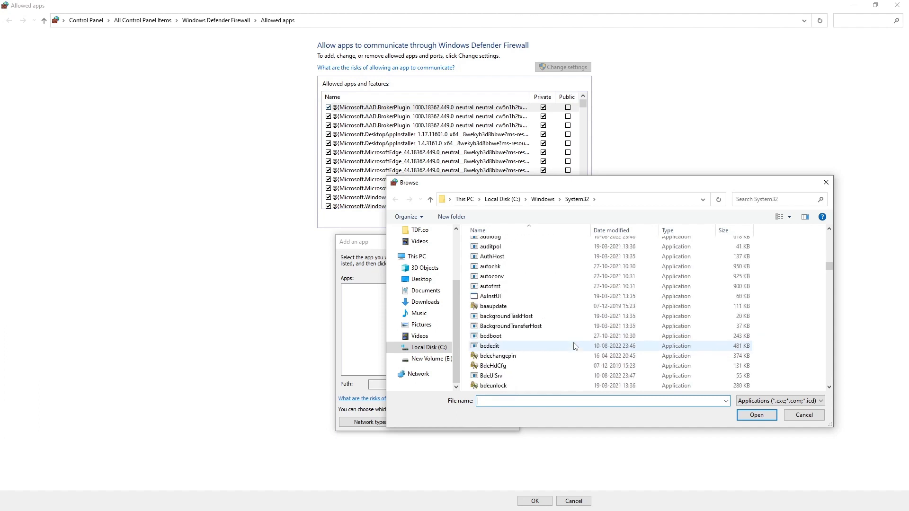
{"action": "scroll", "coordinate": [575, 347], "scroll_direction": "up", "scroll_amount": 7}
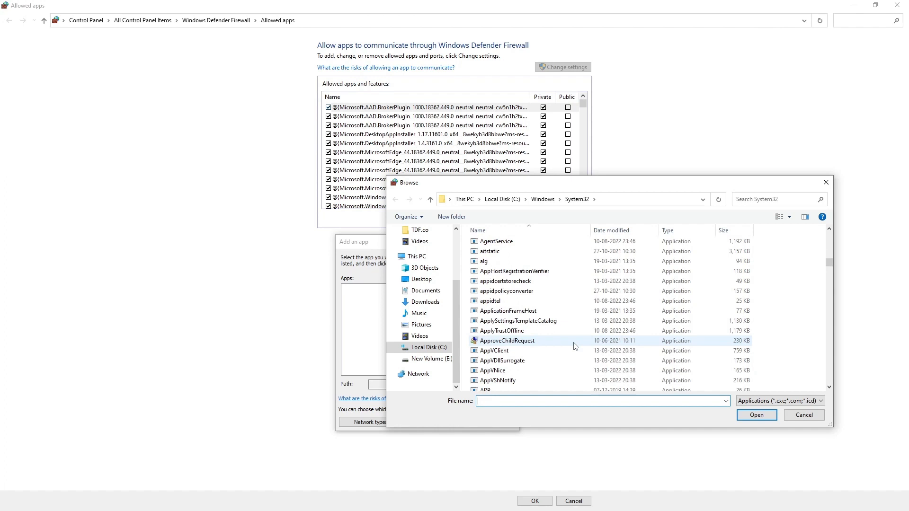
{"action": "left_click", "coordinate": [428, 347]}
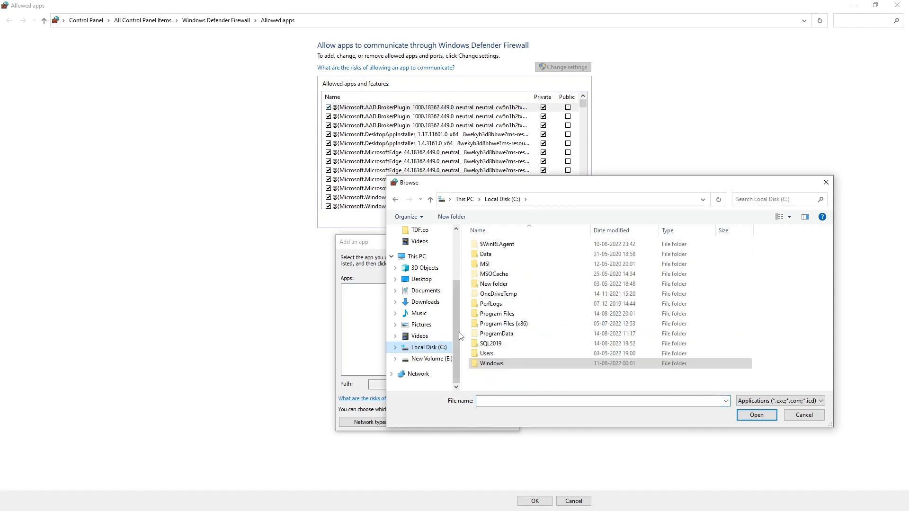
{"action": "double_click", "coordinate": [509, 313]}
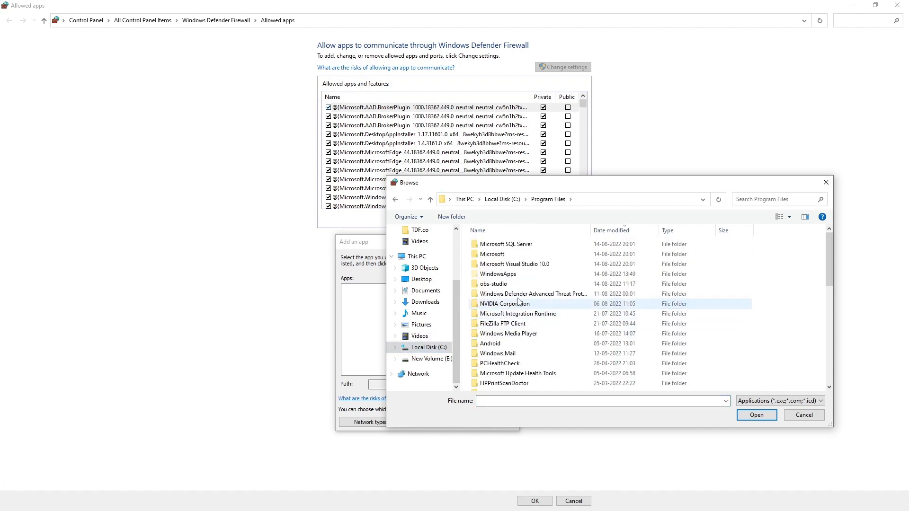
Open Microsoft SQL Server\MSSQL15.TDFCO_LAB01\MSSQL\Binn and select sqlservr.
{"action": "scroll", "coordinate": [518, 303], "scroll_direction": "down", "scroll_amount": 5}
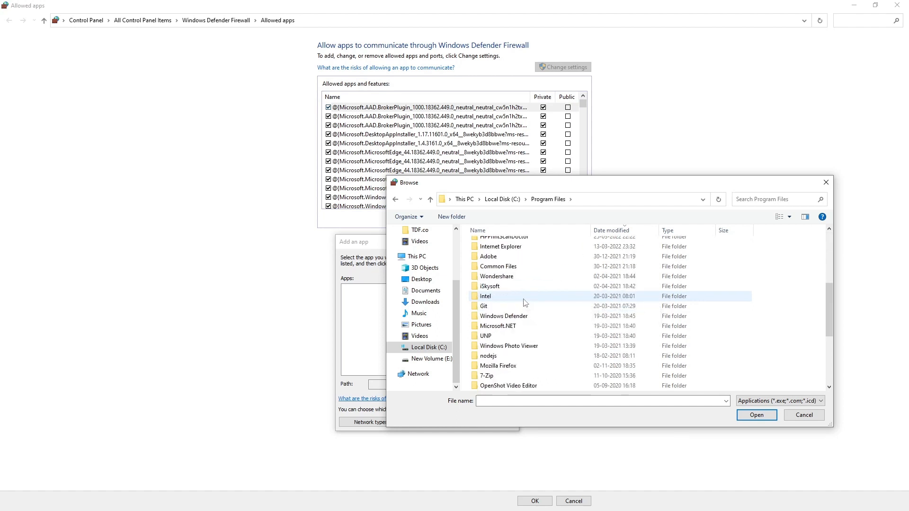
{"action": "scroll", "coordinate": [524, 303], "scroll_direction": "down", "scroll_amount": 2}
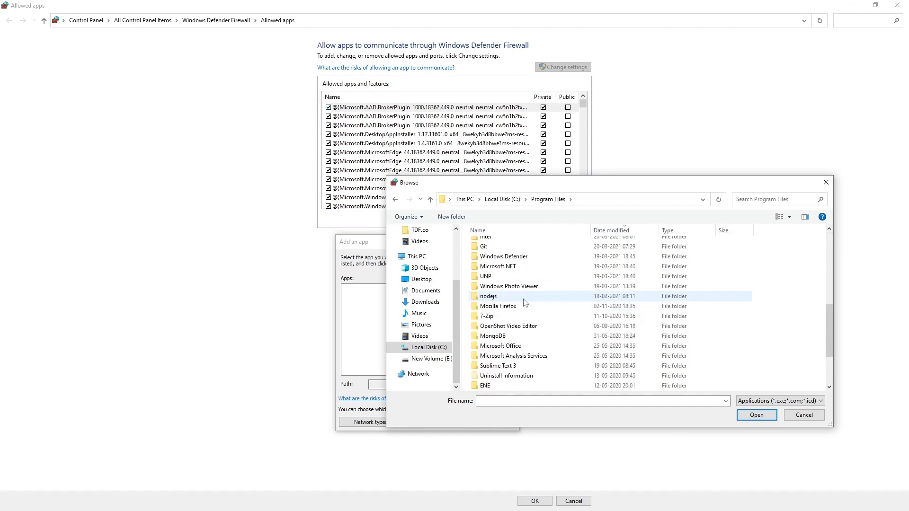
{"action": "scroll", "coordinate": [524, 303], "scroll_direction": "up", "scroll_amount": 7}
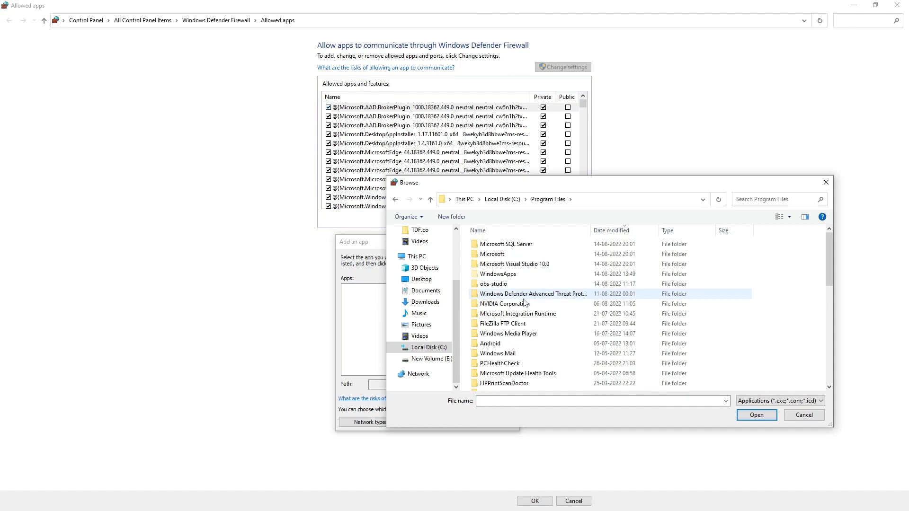
{"action": "double_click", "coordinate": [520, 244]}
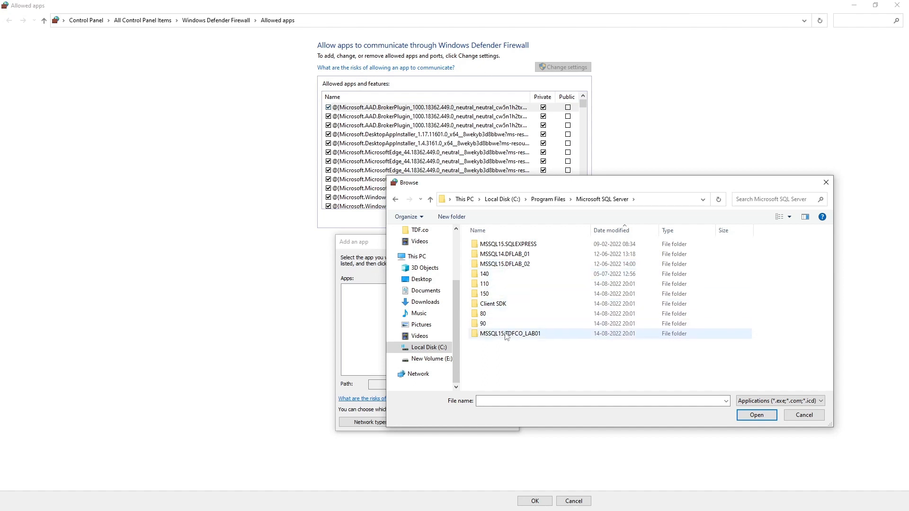
{"action": "left_click", "coordinate": [529, 337]}
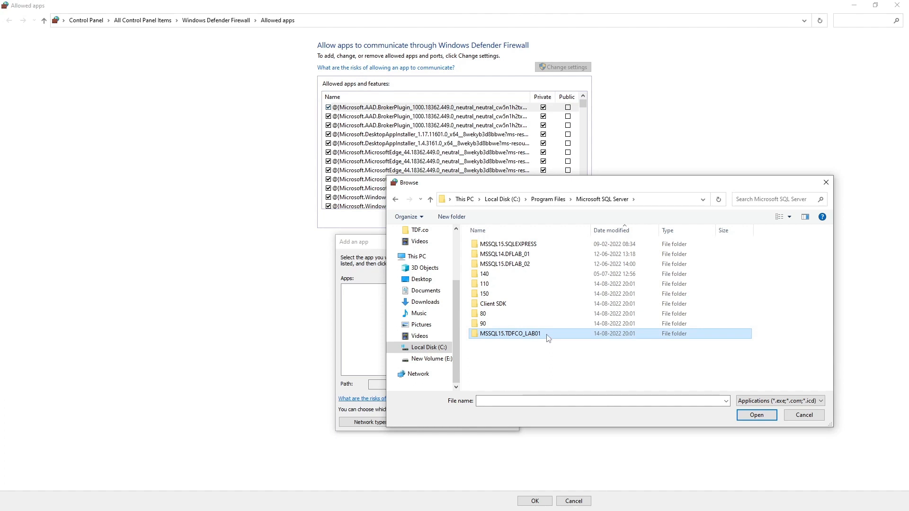
{"action": "double_click", "coordinate": [548, 336]}
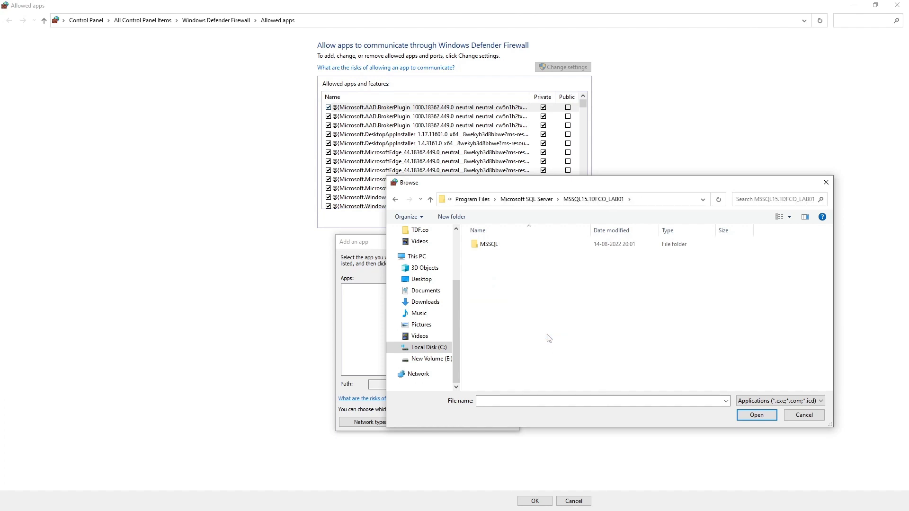
{"action": "double_click", "coordinate": [485, 246]}
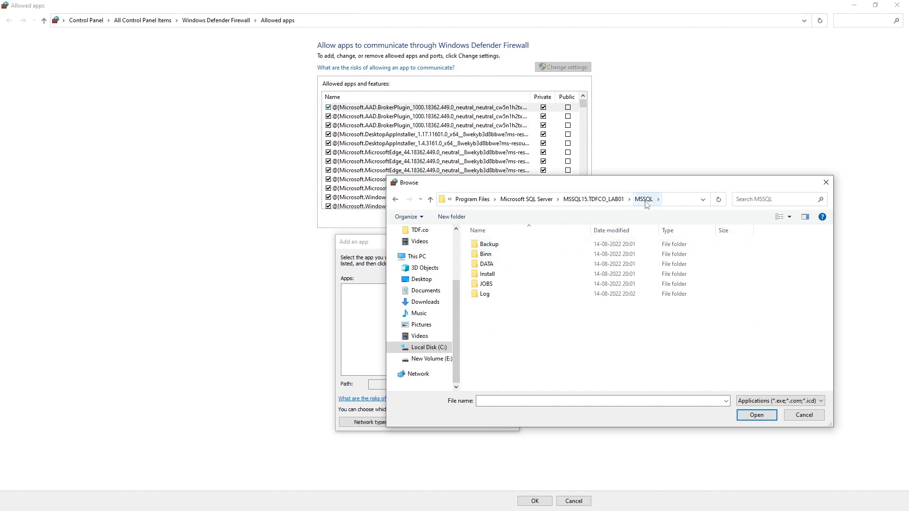
{"action": "double_click", "coordinate": [487, 257]}
{"action": "scroll", "coordinate": [518, 313], "scroll_direction": "down", "scroll_amount": 2}
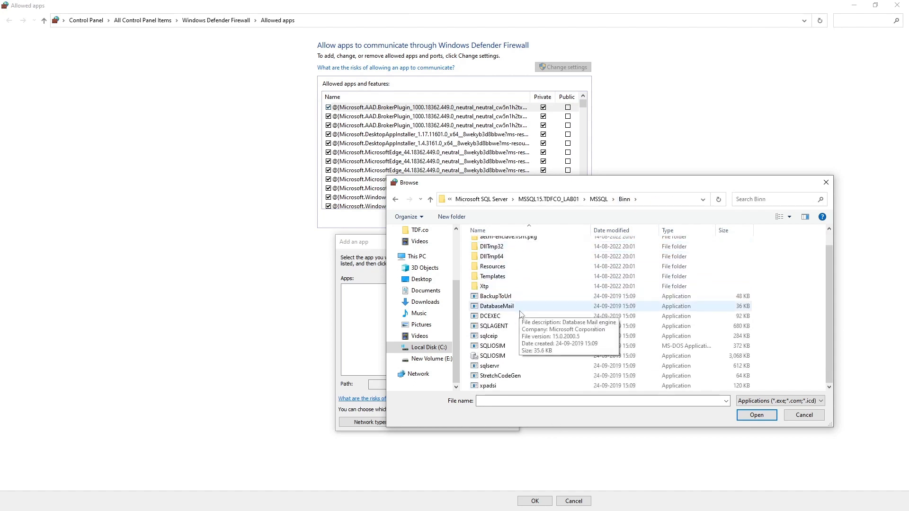
{"action": "left_click", "coordinate": [504, 366]}
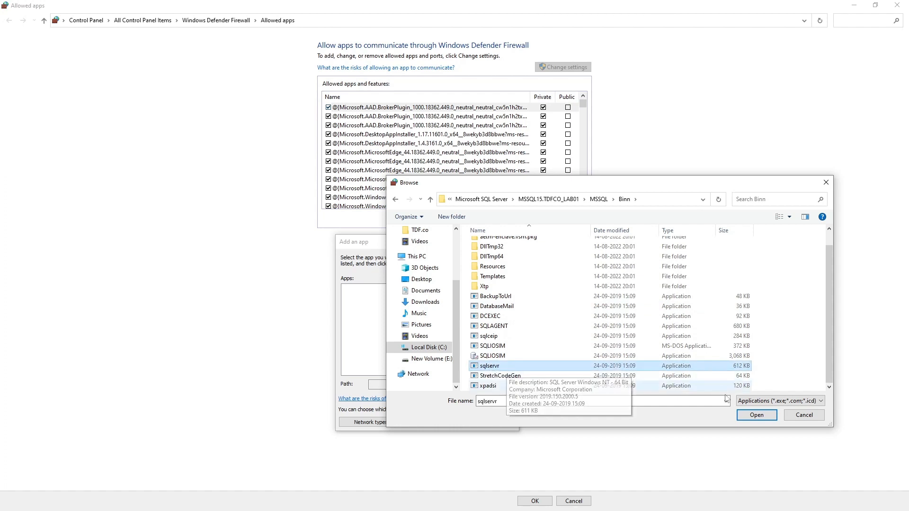
Add SQL Server Windows NT - 64 Bit to allowed apps, enable Public, and save with OK.
{"action": "left_click", "coordinate": [756, 416]}
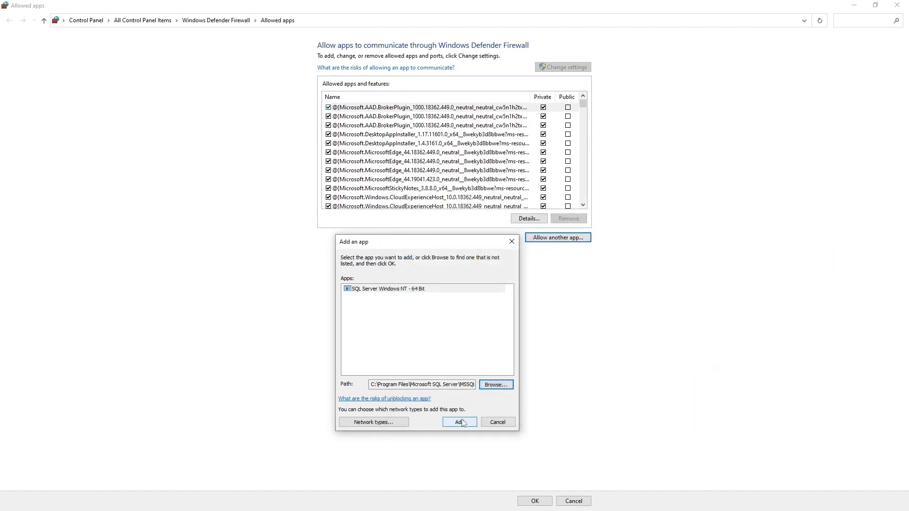
{"action": "left_click", "coordinate": [459, 422]}
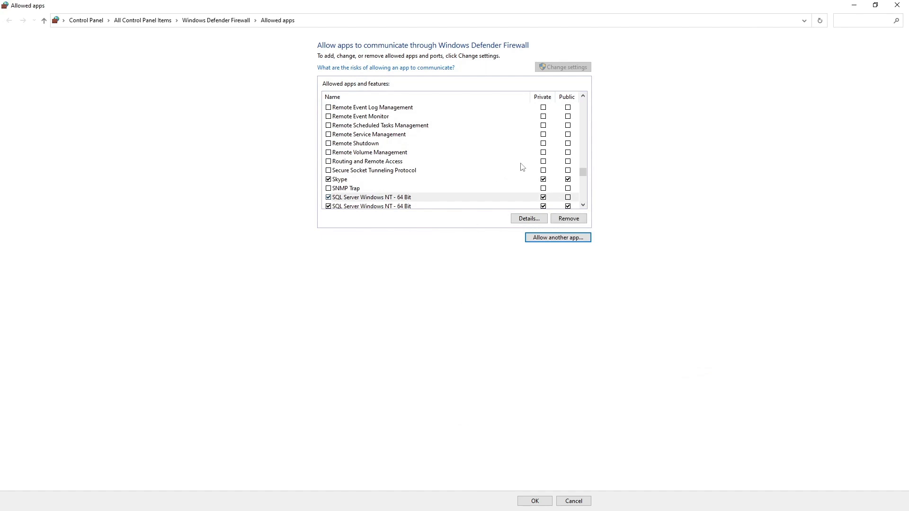
{"action": "scroll", "coordinate": [522, 168], "scroll_direction": "down", "scroll_amount": 1}
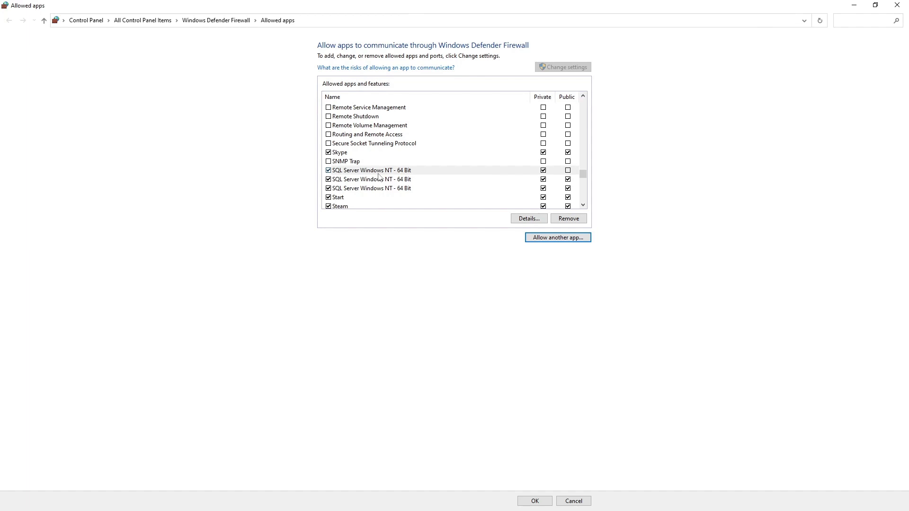
{"action": "left_click", "coordinate": [568, 171]}
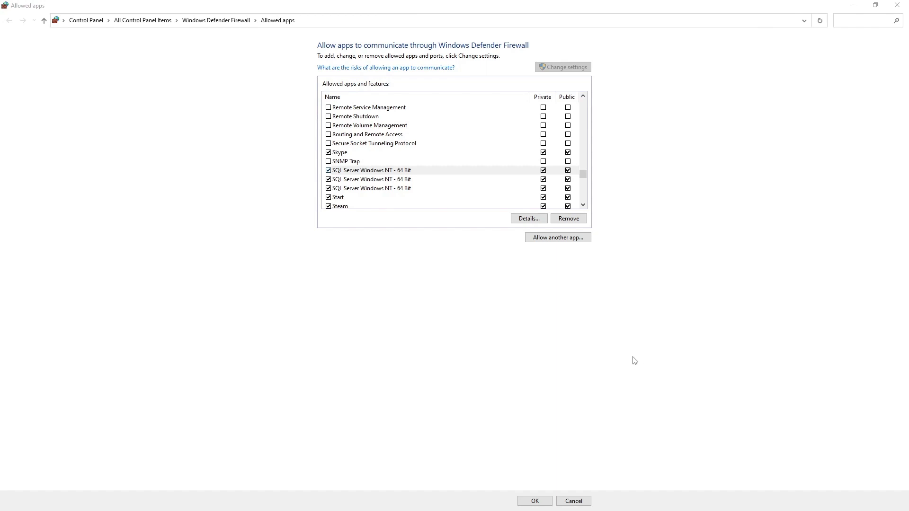
{"action": "left_click", "coordinate": [565, 368]}
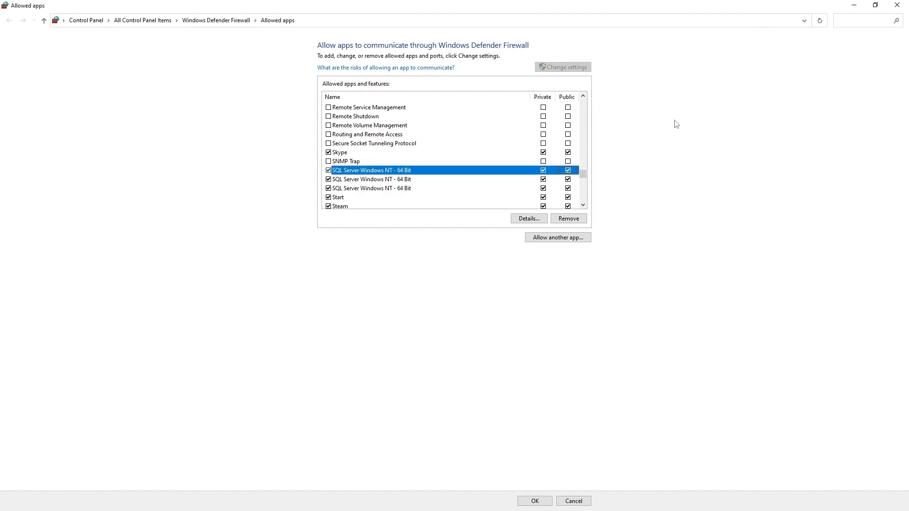
{"action": "left_click", "coordinate": [535, 500]}
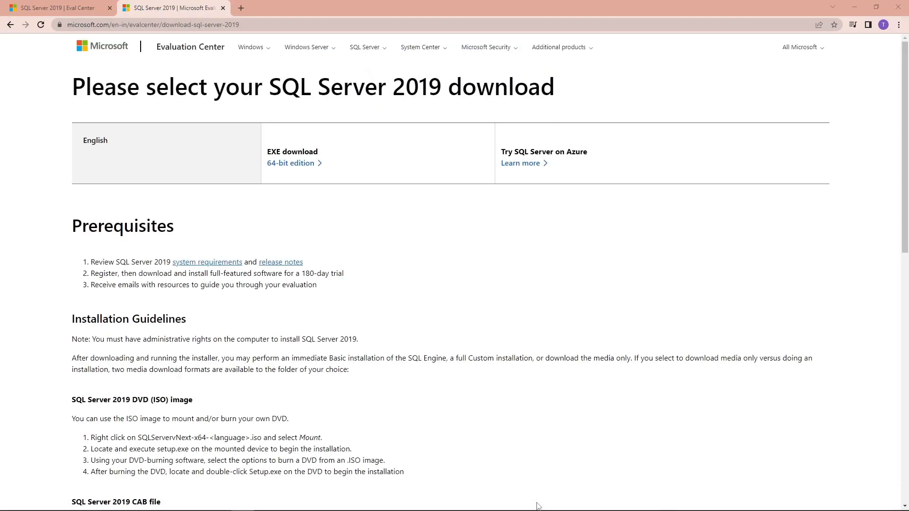